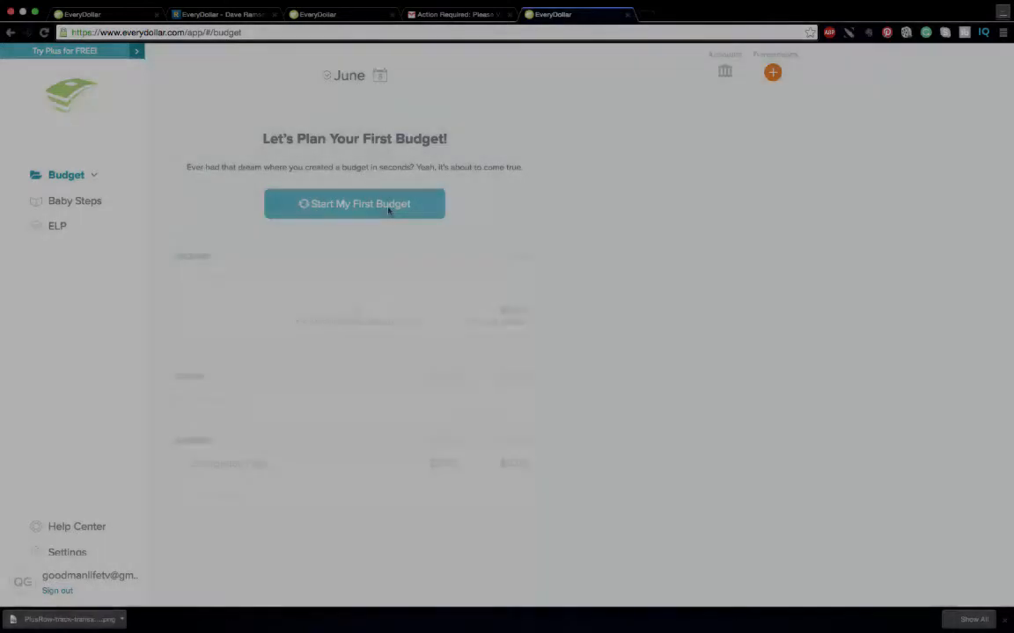
- Start the first June budget and relabel Paycheck 1 with the earner's surname plus "Check", planned at $3,000
left_click(389, 205)
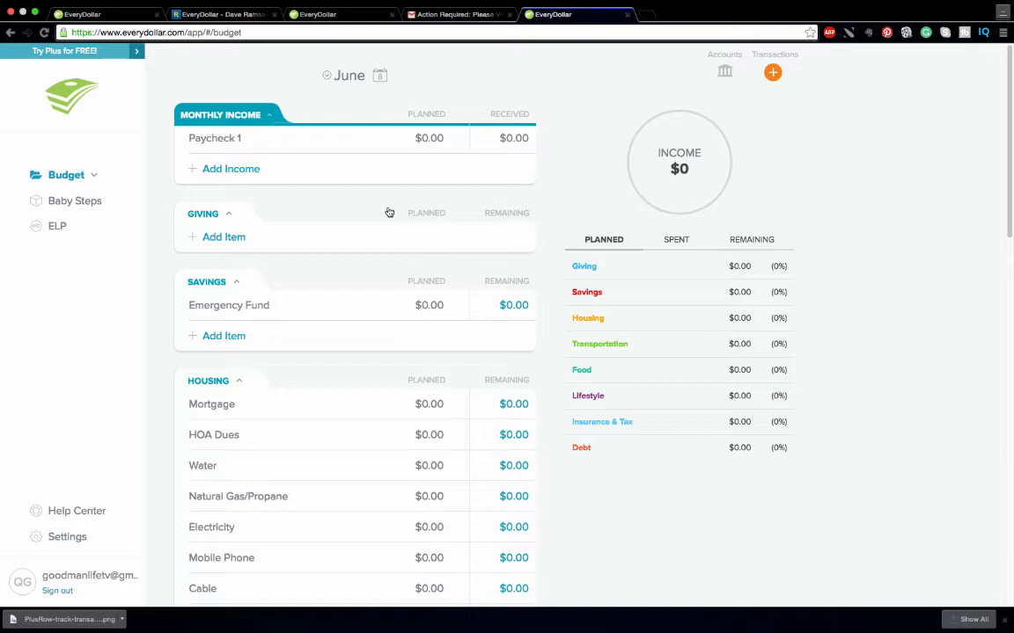
left_click(250, 142)
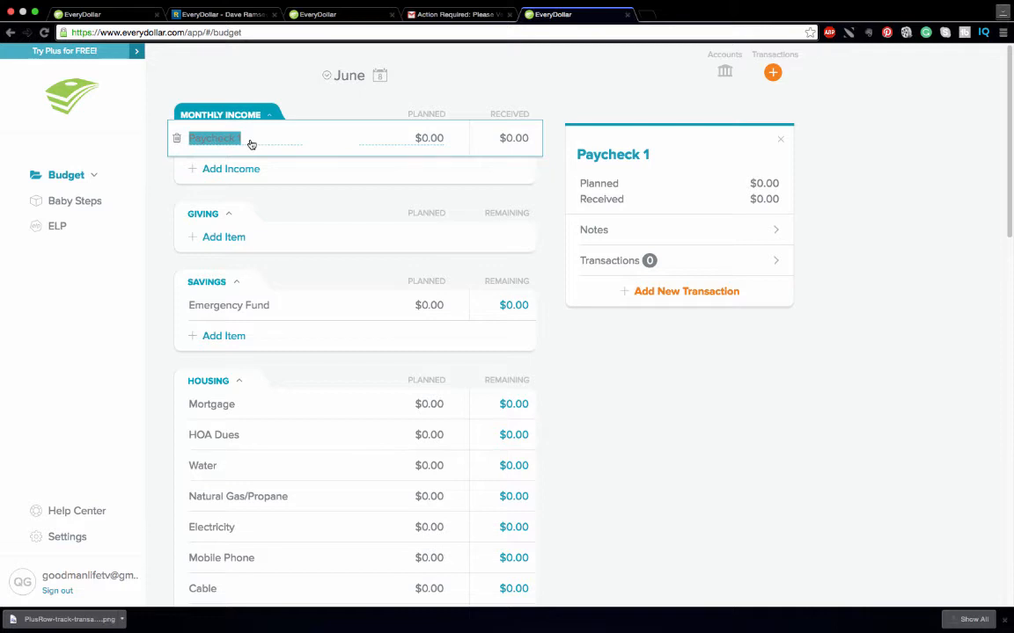
type("Goodman")
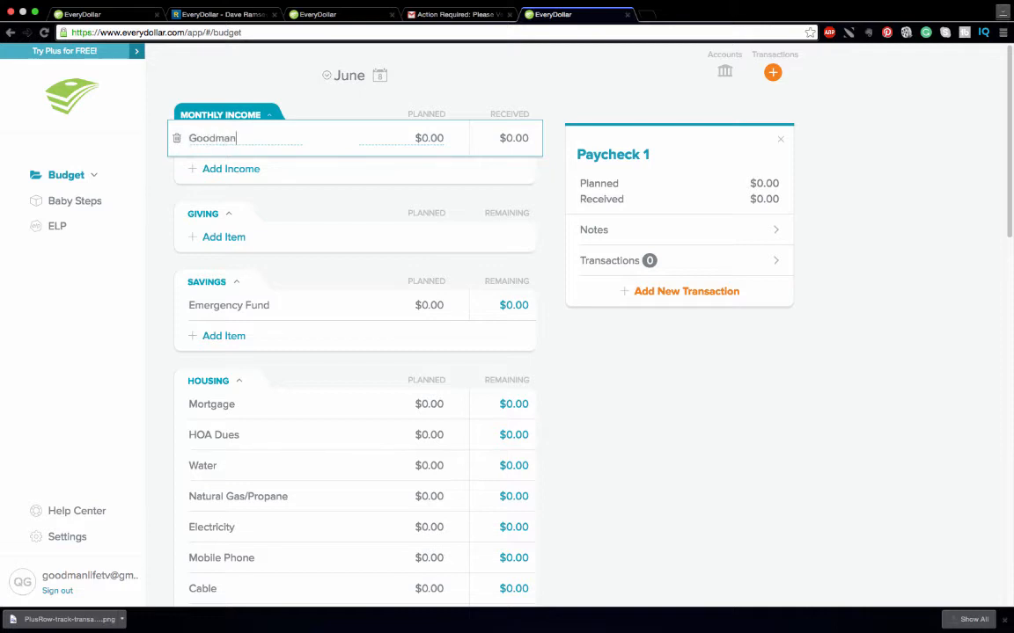
type(" Check")
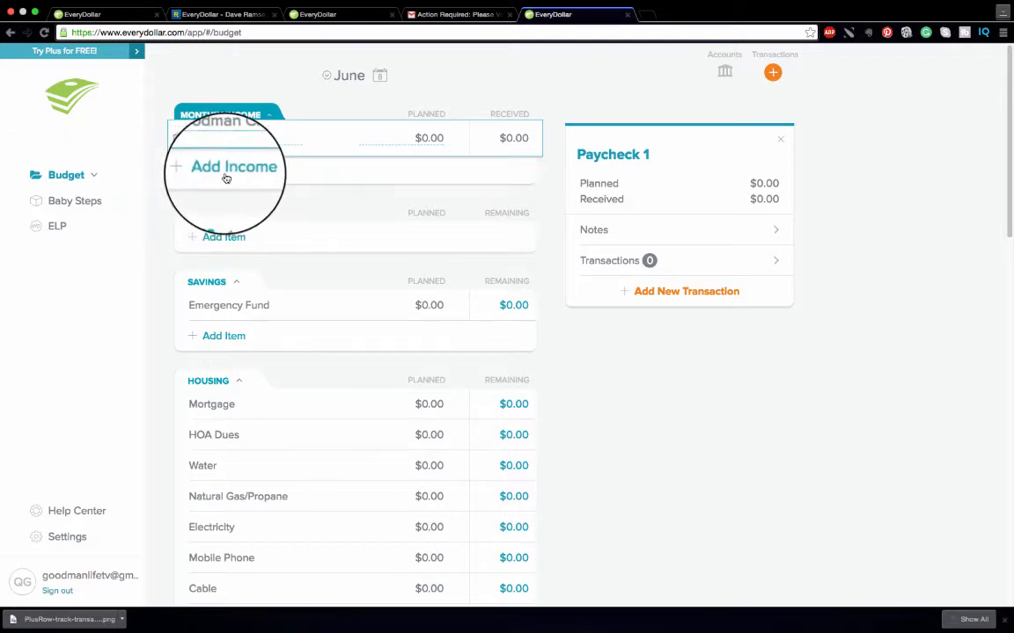
left_click(427, 138)
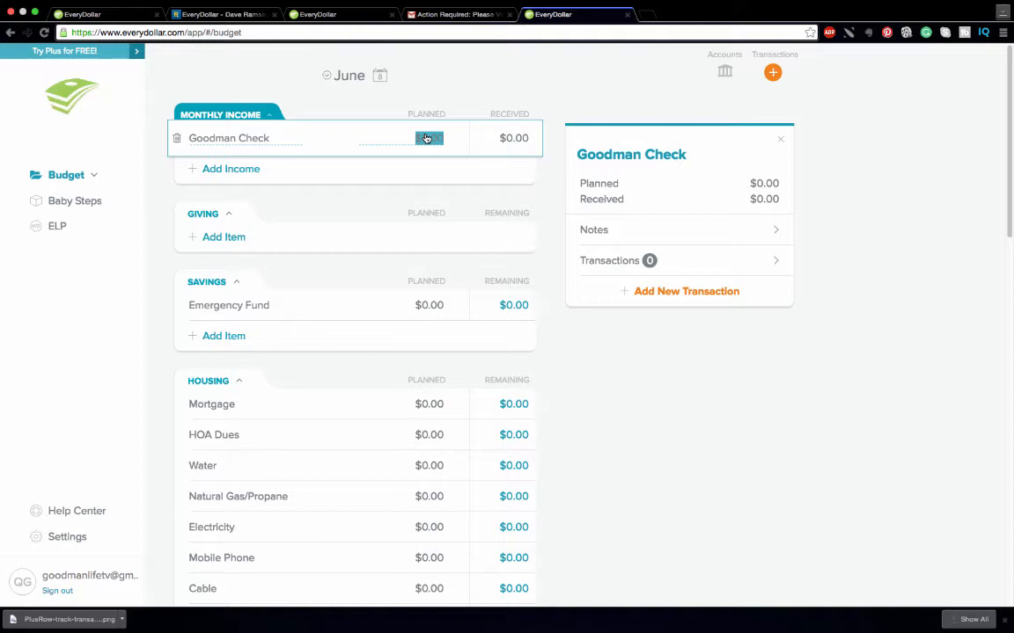
type("3000")
key("Return")
- Add a second monthly income named "Wife's Check" with a planned amount of $3,000
left_click(240, 175)
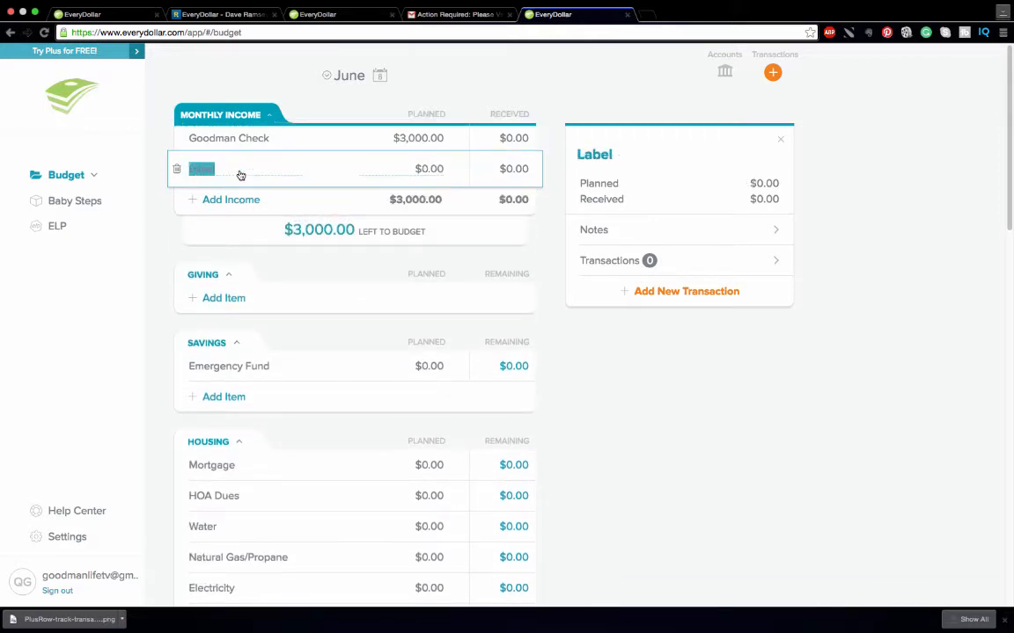
type("Wife's")
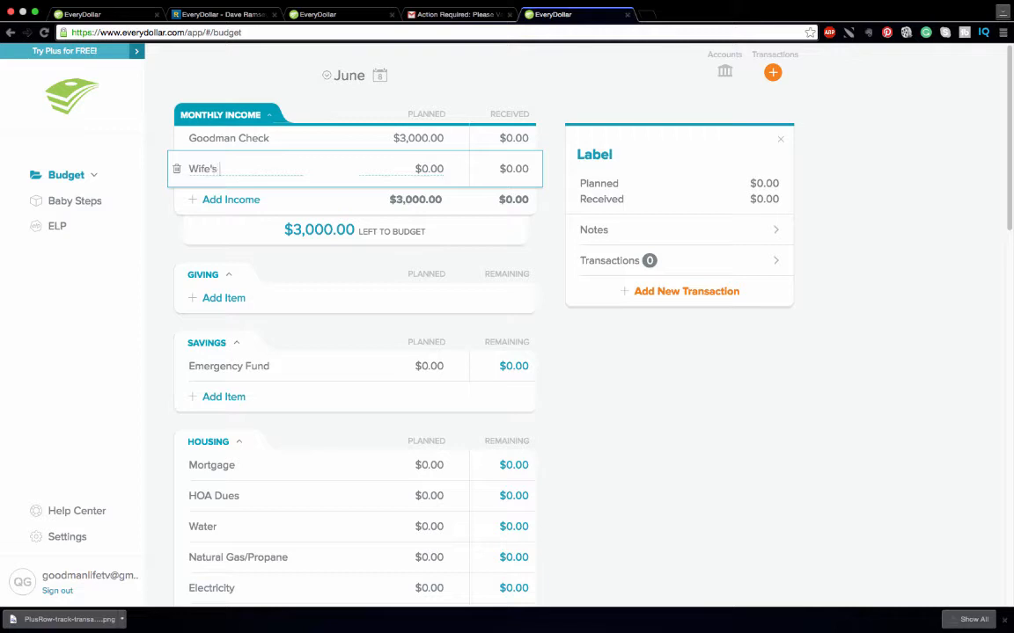
type(" Check")
left_click(427, 169)
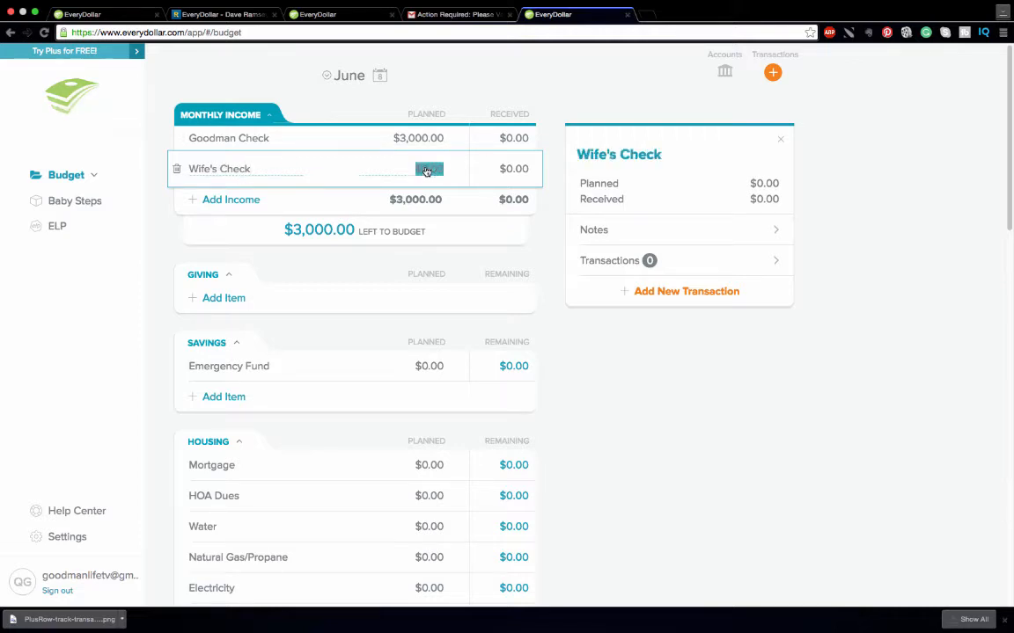
type("3000")
key("Return")
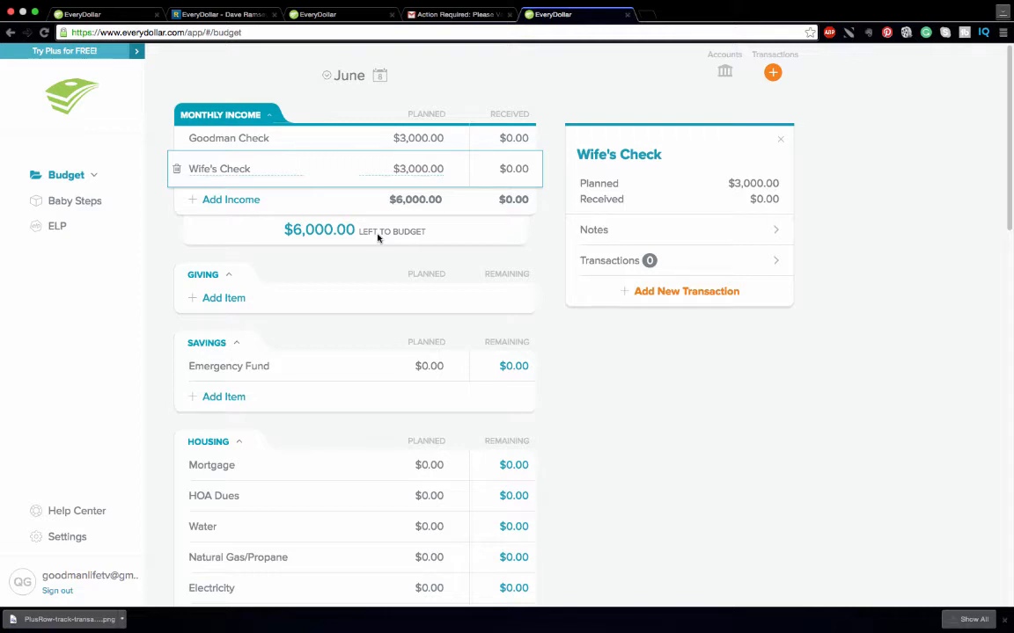
- Open the Baby Steps page and read through the emergency fund, debt snowball and savings steps
left_click(82, 205)
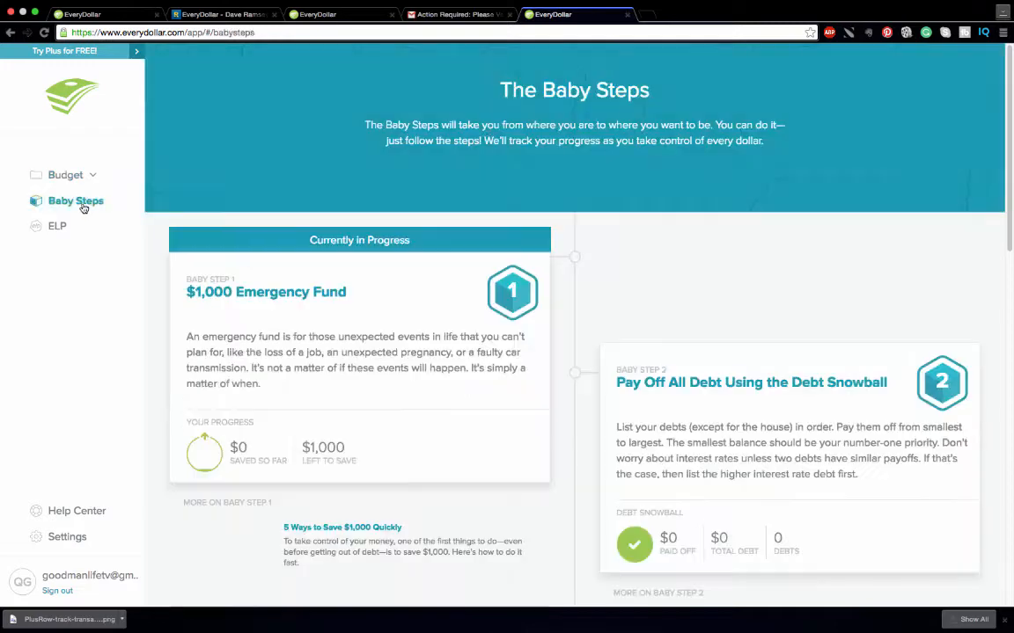
scroll(331, 306, "down", 1)
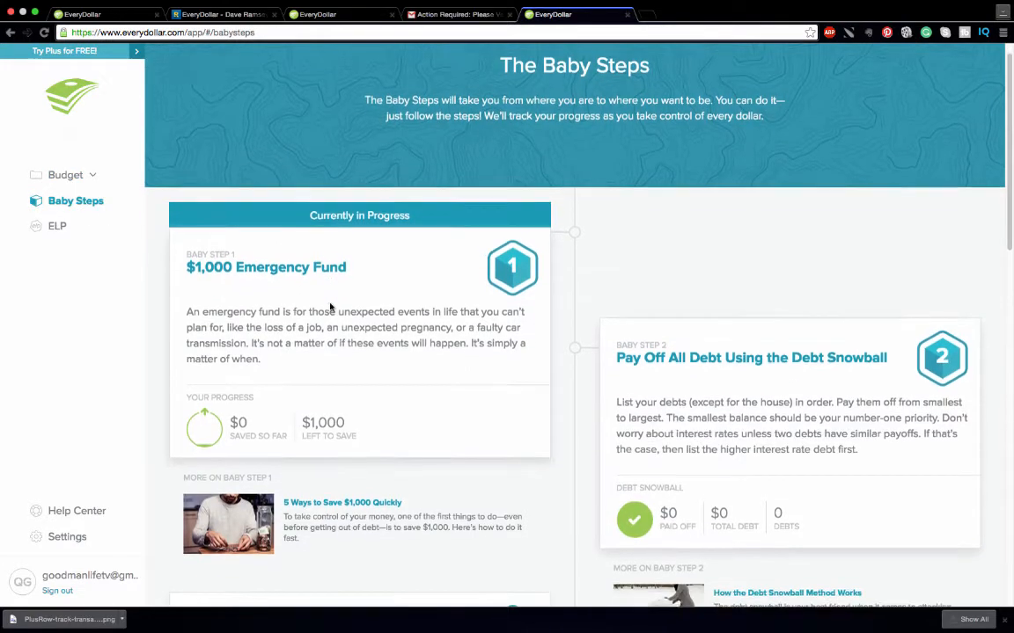
scroll(331, 306, "down", 2)
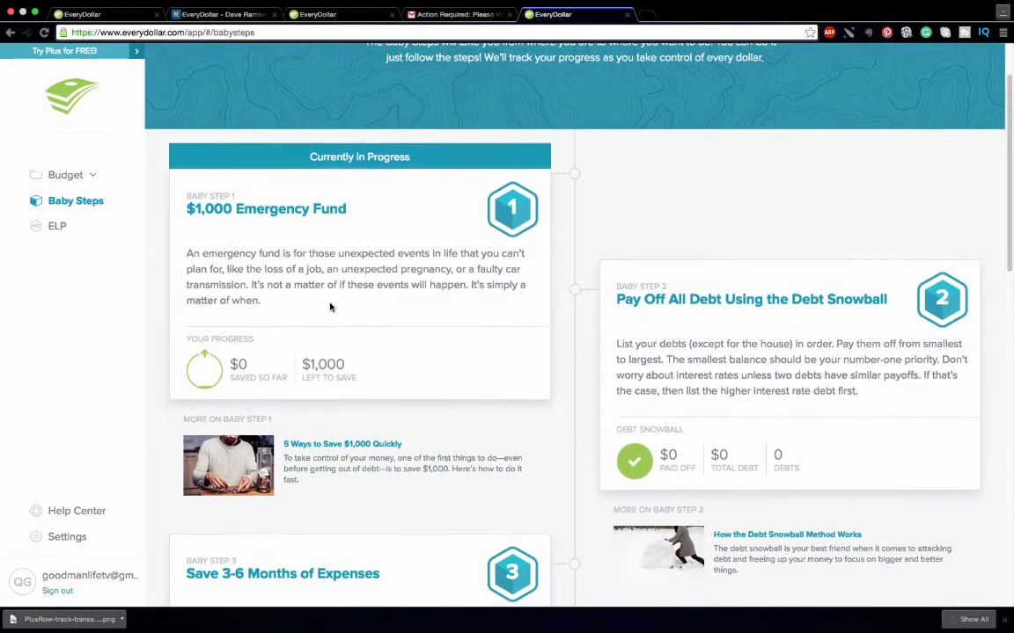
scroll(330, 306, "down", 2)
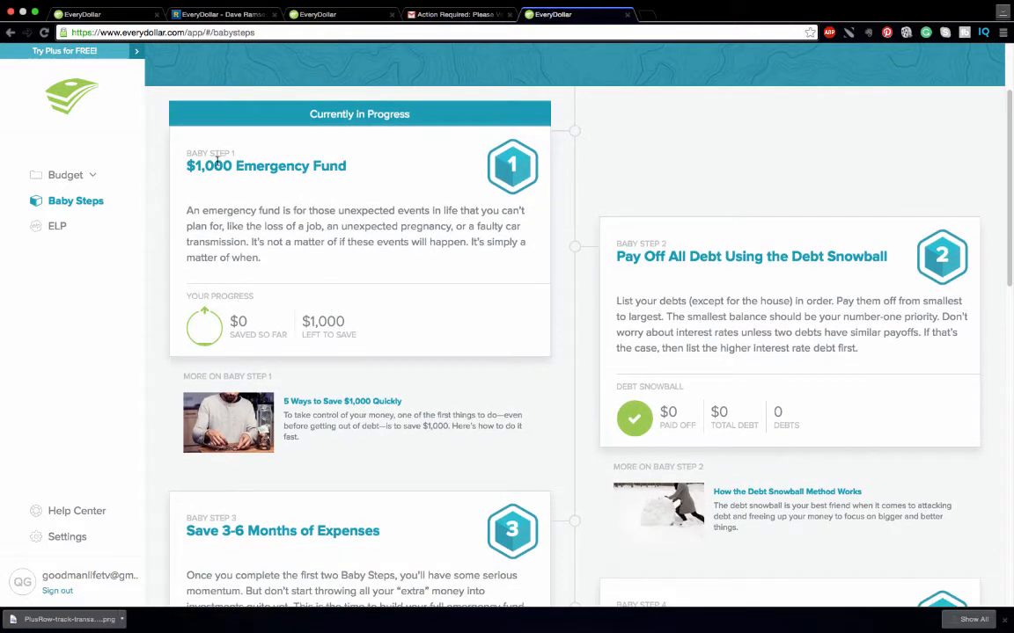
- Return to the budget and add a Giving item named "church" with $650 planned
left_click(65, 176)
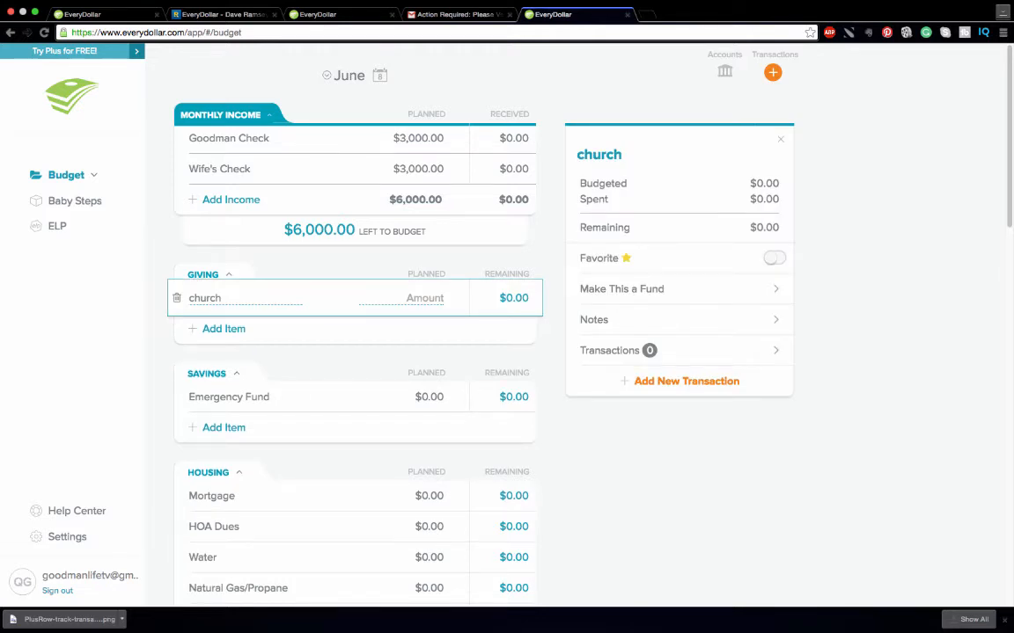
type("650")
key("Return")
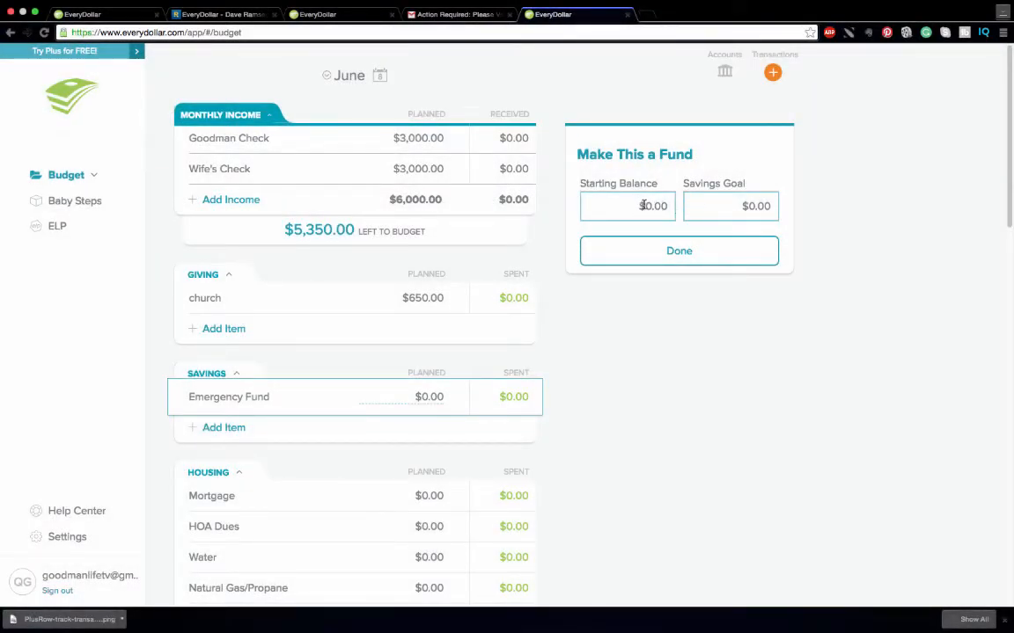
- Make the Emergency Fund item a fund with a $1,000 starting balance and a $1,000 savings goal, and save it
left_click(650, 204)
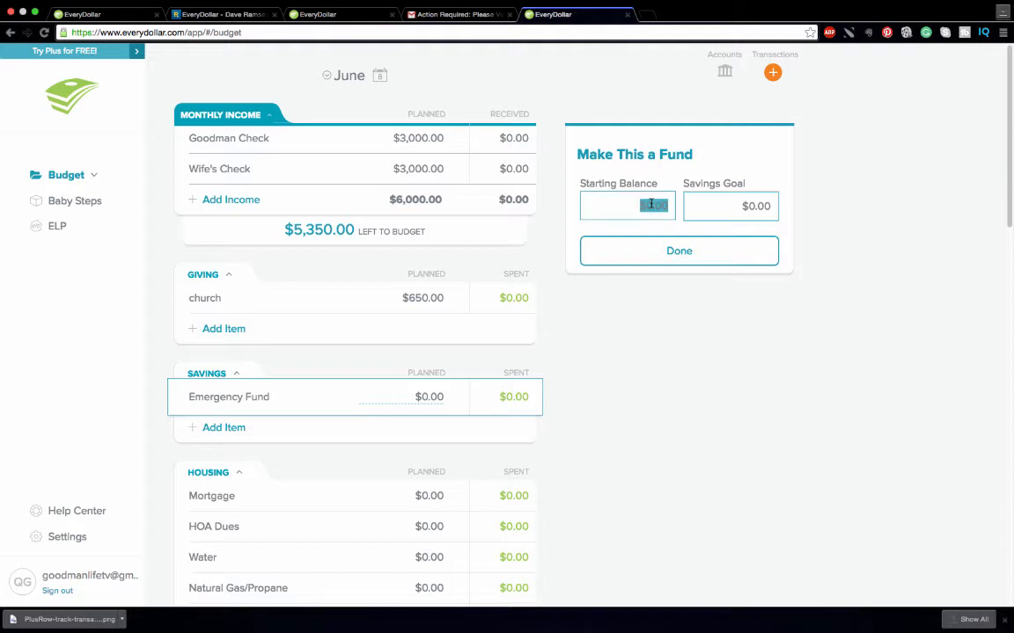
type("1000")
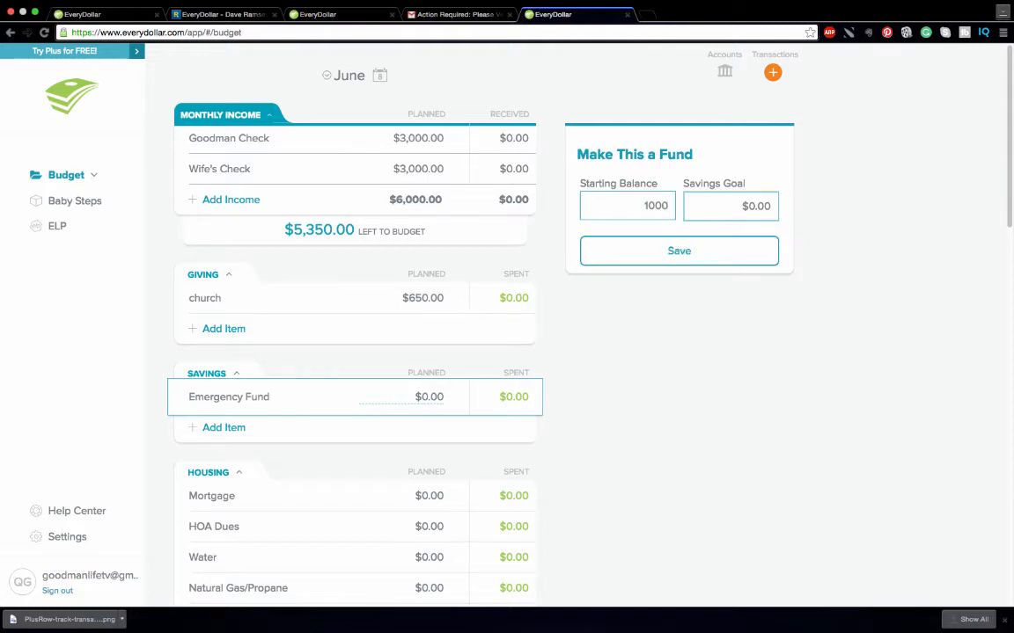
left_click(758, 206)
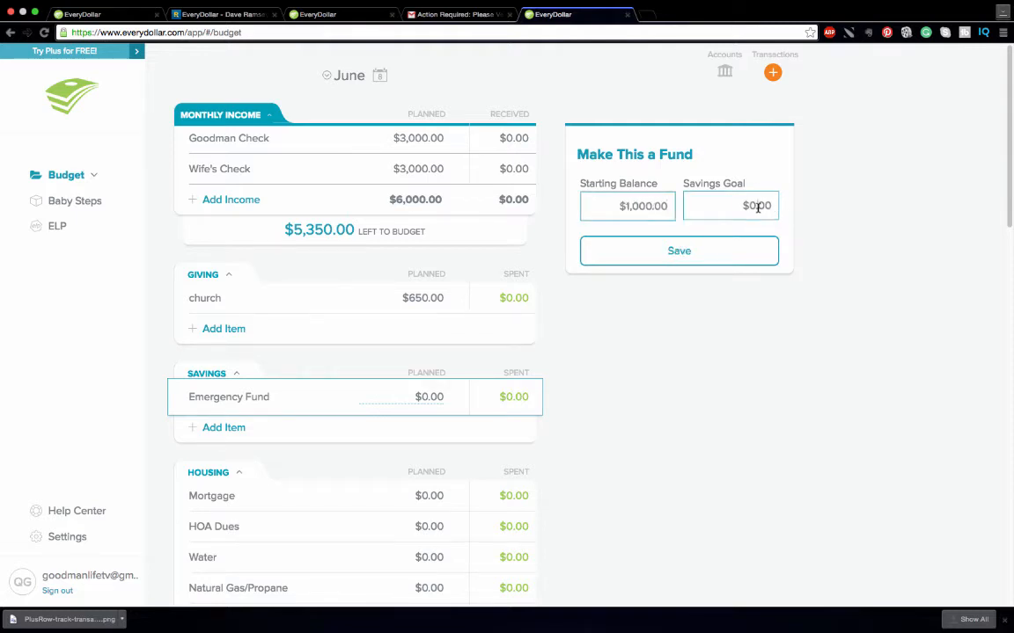
type("1000")
left_click(720, 251)
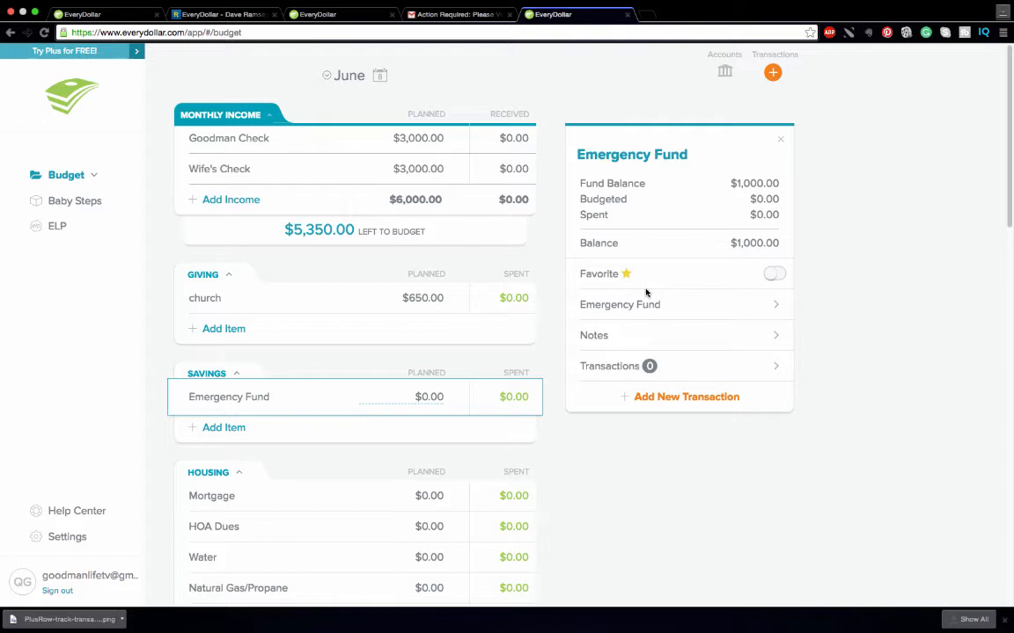
- Check the Baby Steps page for the progress recorded on the emergency fund and the following steps
left_click(95, 202)
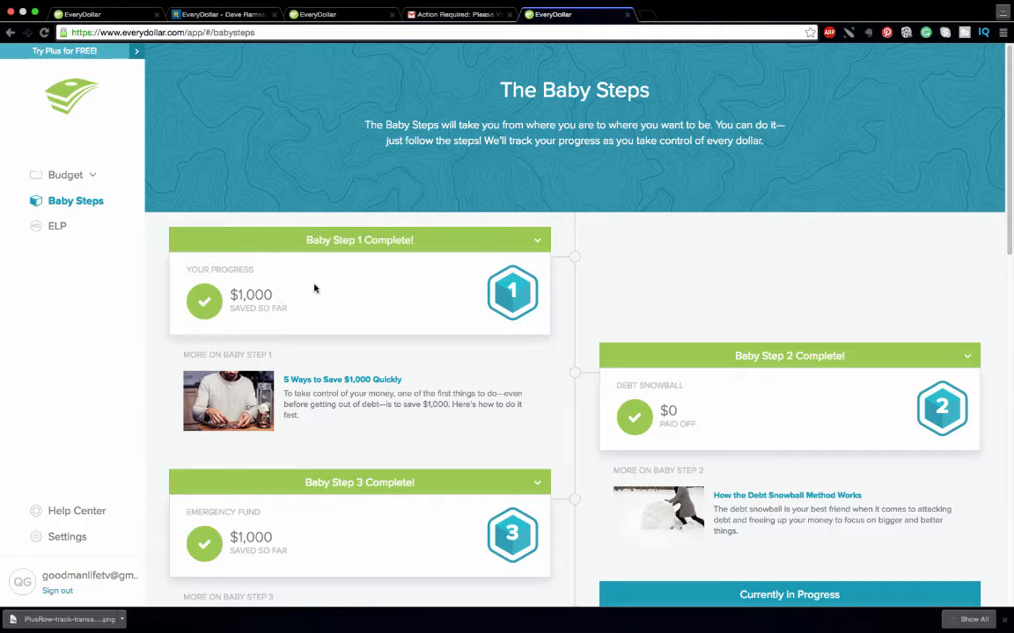
scroll(283, 289, "down", 2)
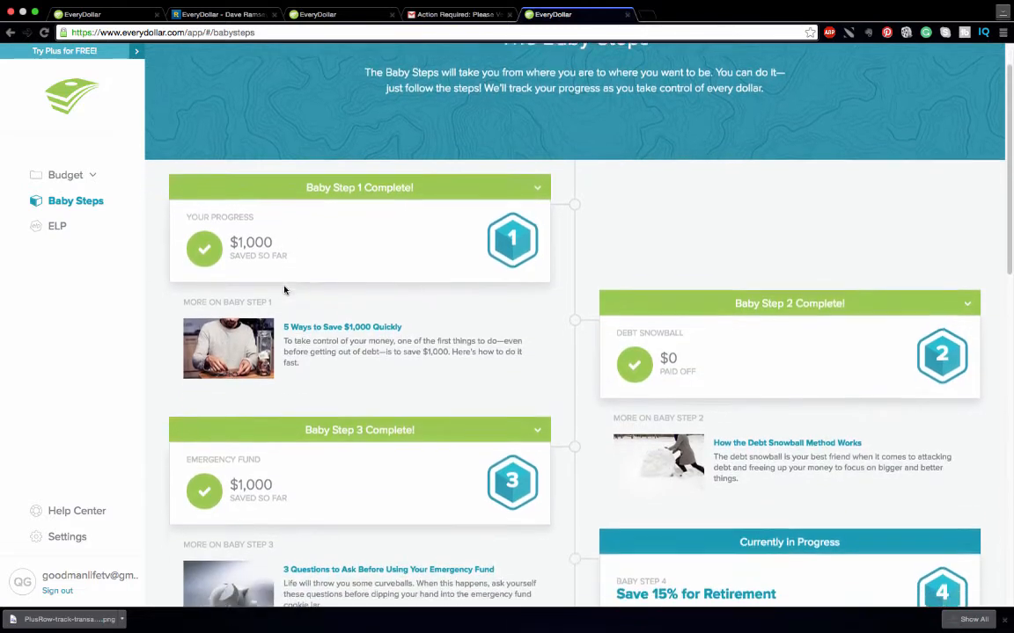
scroll(283, 289, "down", 1)
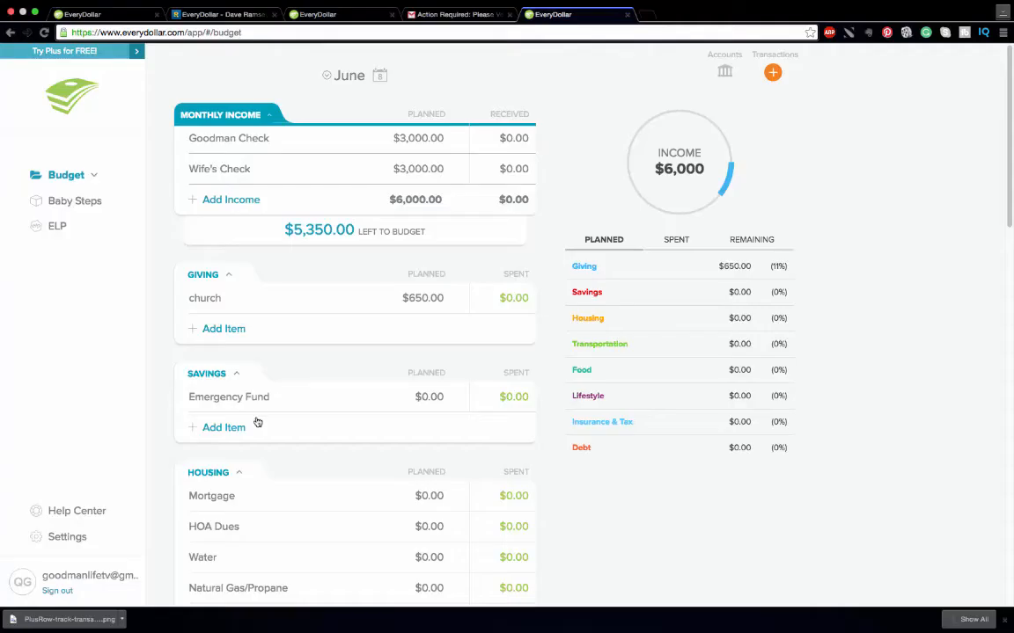
- In the Housing group of the budget, plan $1,500 for Mortgage and $80 for HOA Dues
scroll(258, 420, "down", 2)
scroll(261, 418, "down", 3)
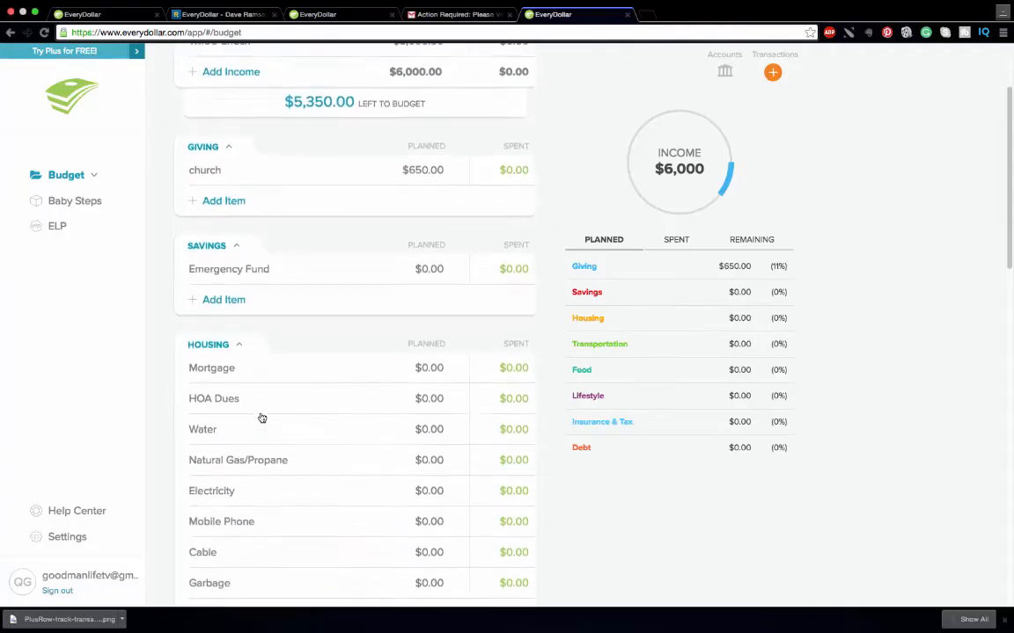
left_click(423, 366)
type("1500")
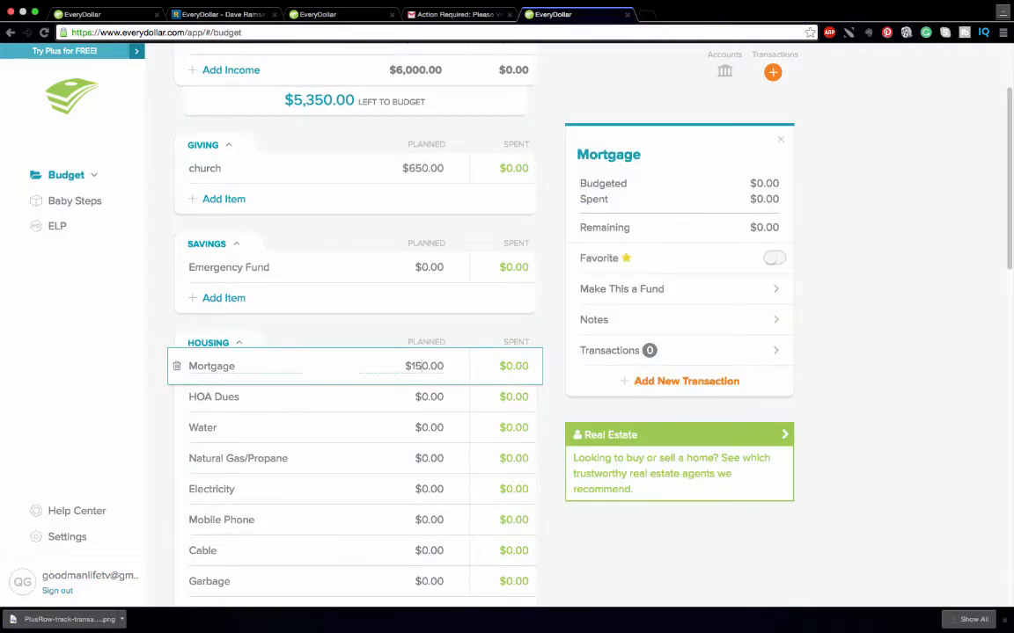
left_click(397, 400)
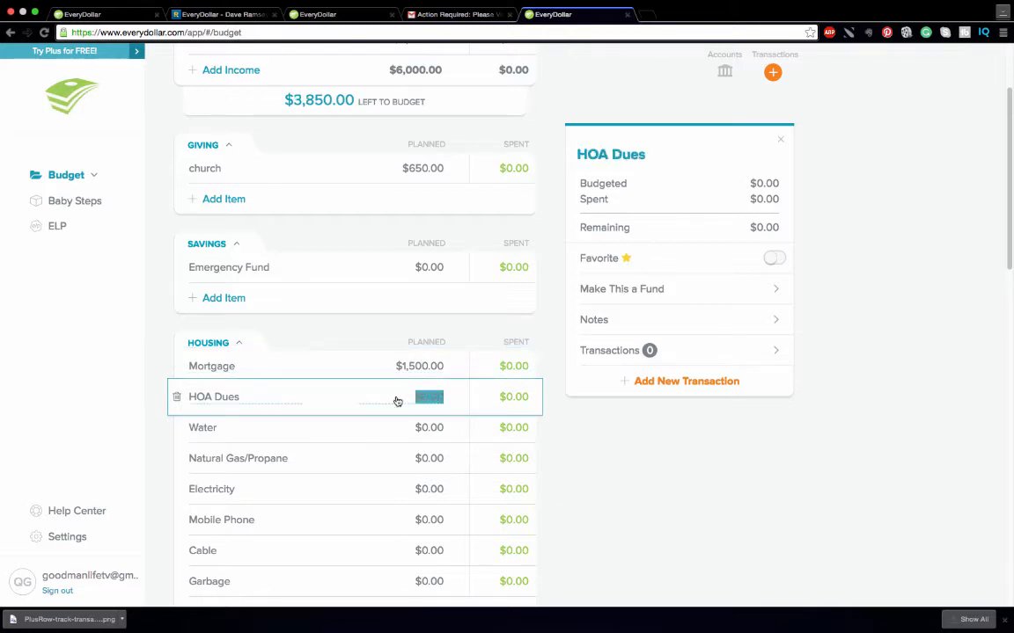
type("80")
- Plan $60 for Water, $40 for Natural Gas/Propane and $100 for Electricity in the Housing group
left_click(428, 427)
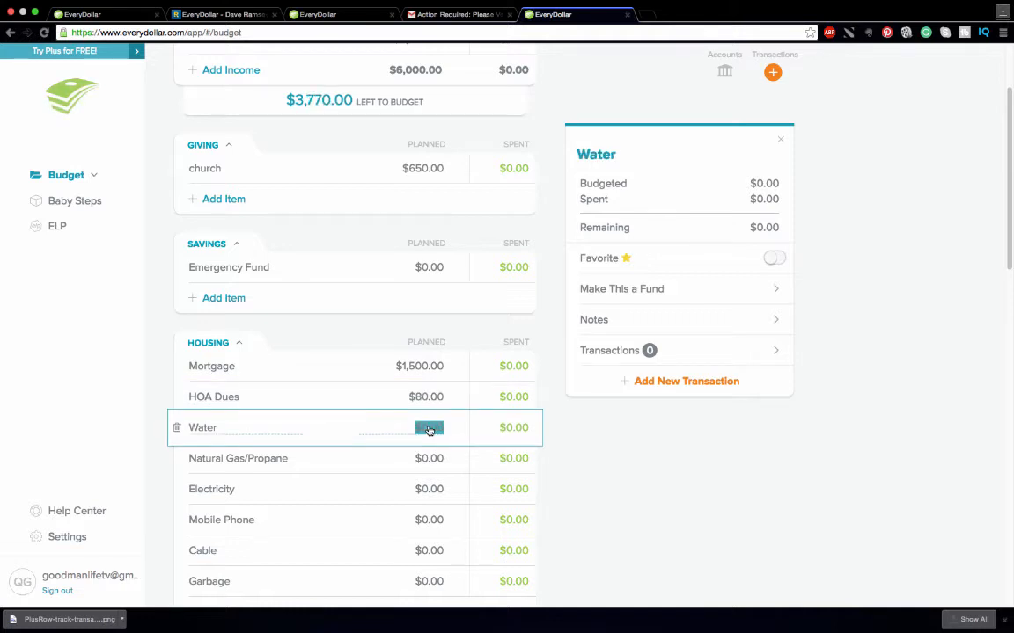
type("60")
left_click(426, 458)
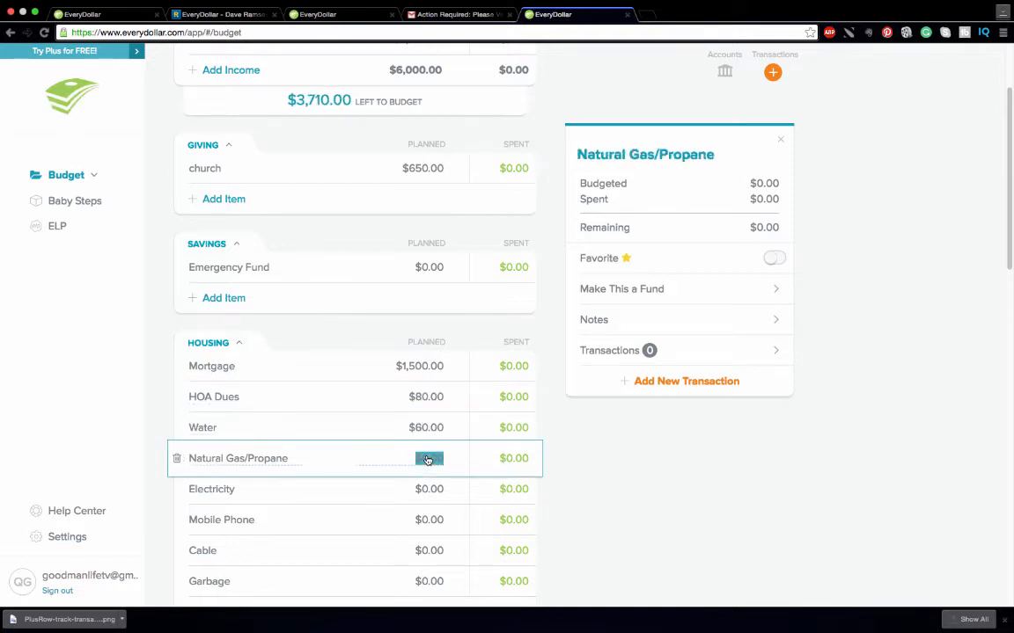
type("40")
scroll(414, 484, "down", 1)
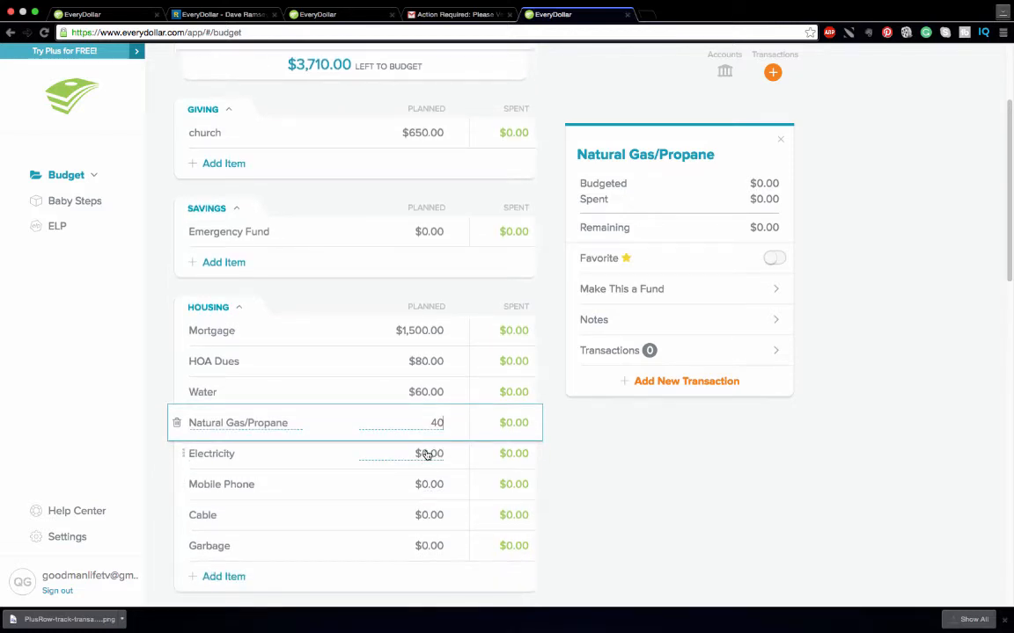
left_click(424, 455)
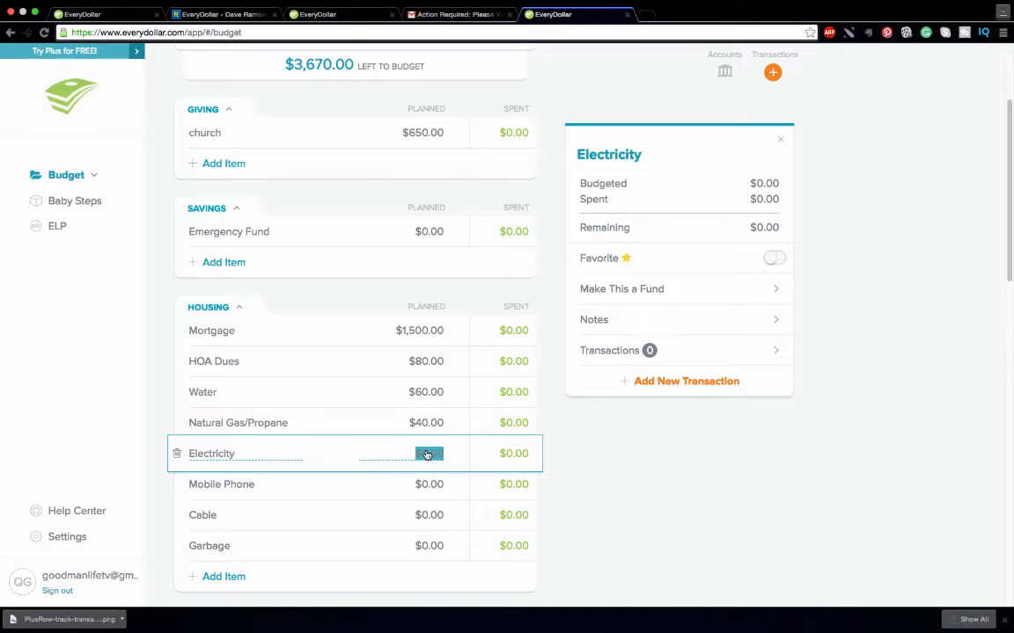
type("10")
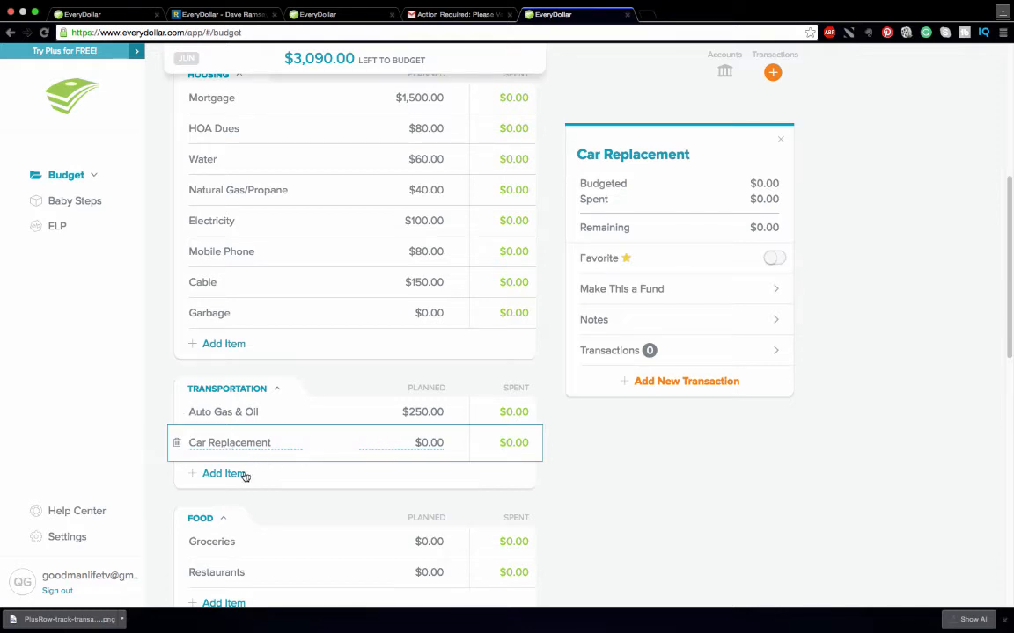
- Add a blank item to the Transportation group and delete it again
left_click(233, 475)
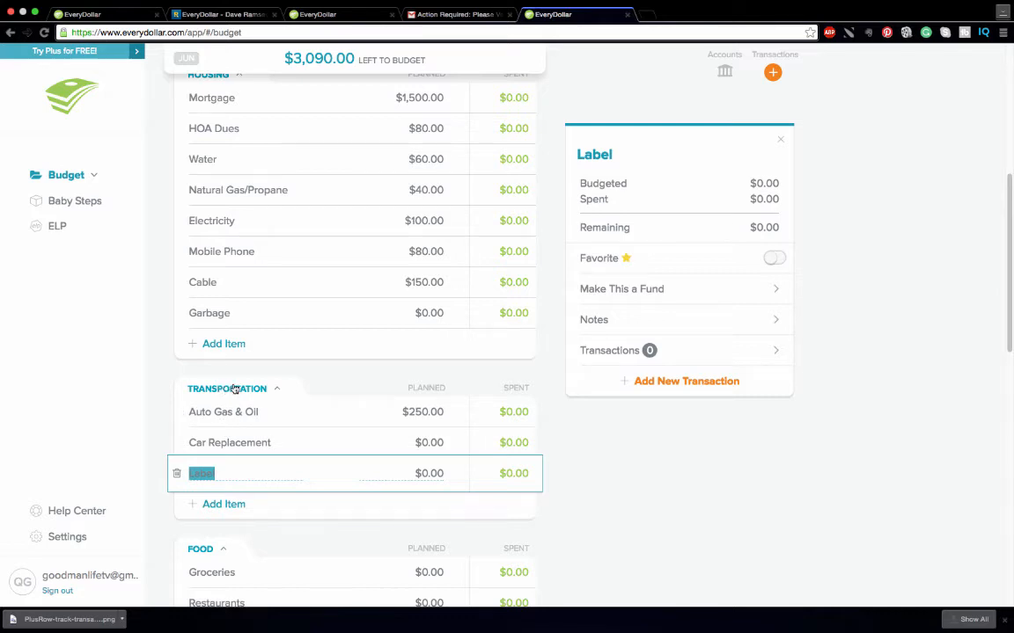
left_click(176, 473)
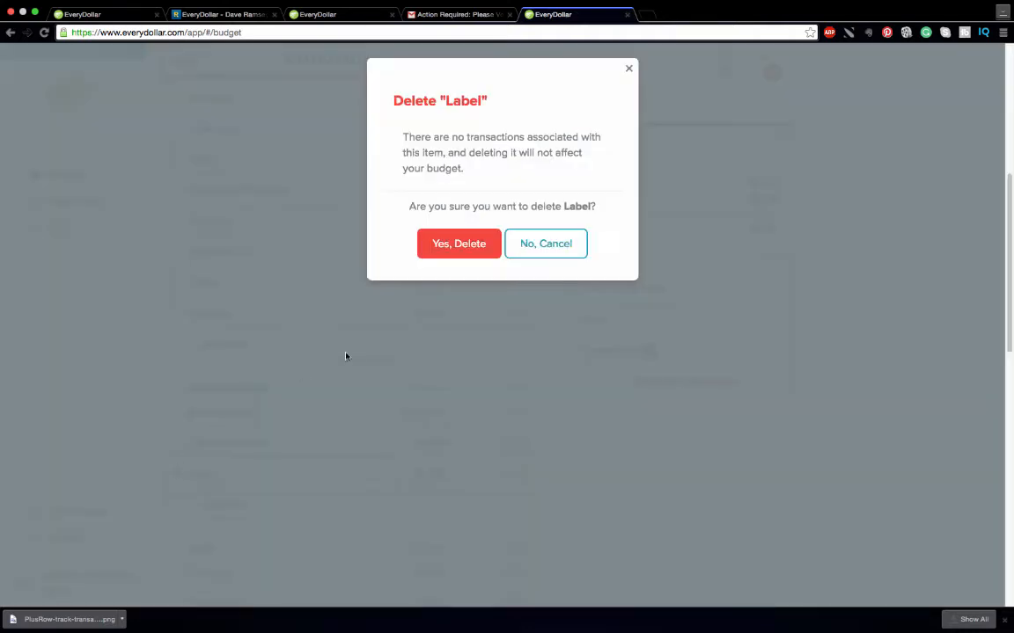
left_click(454, 252)
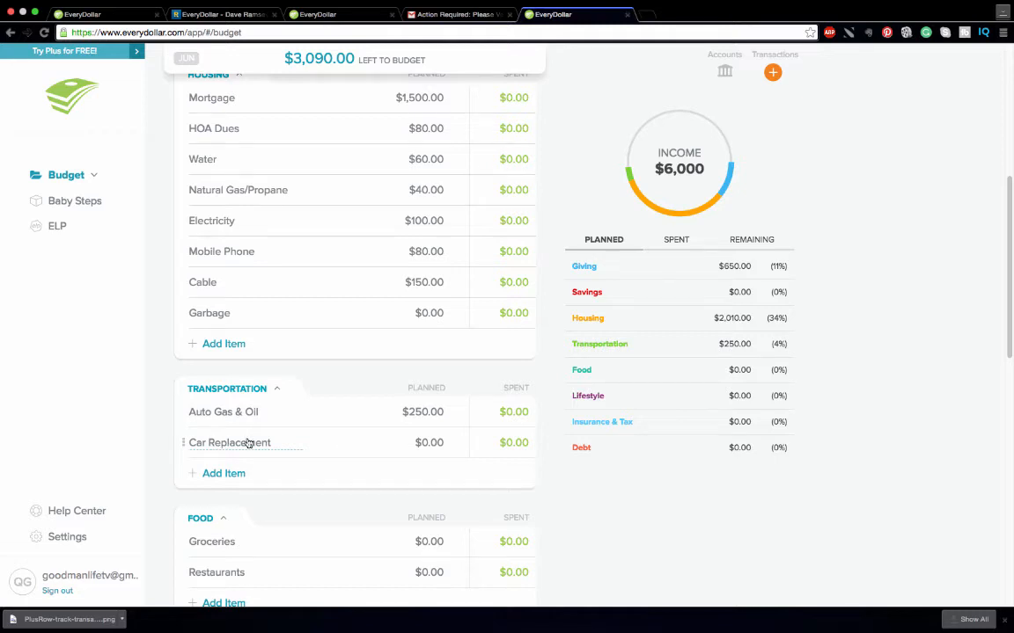
- Rename the Car Replacement item in the Transportation group to "Car Repair"
left_click(248, 444)
left_click(276, 445)
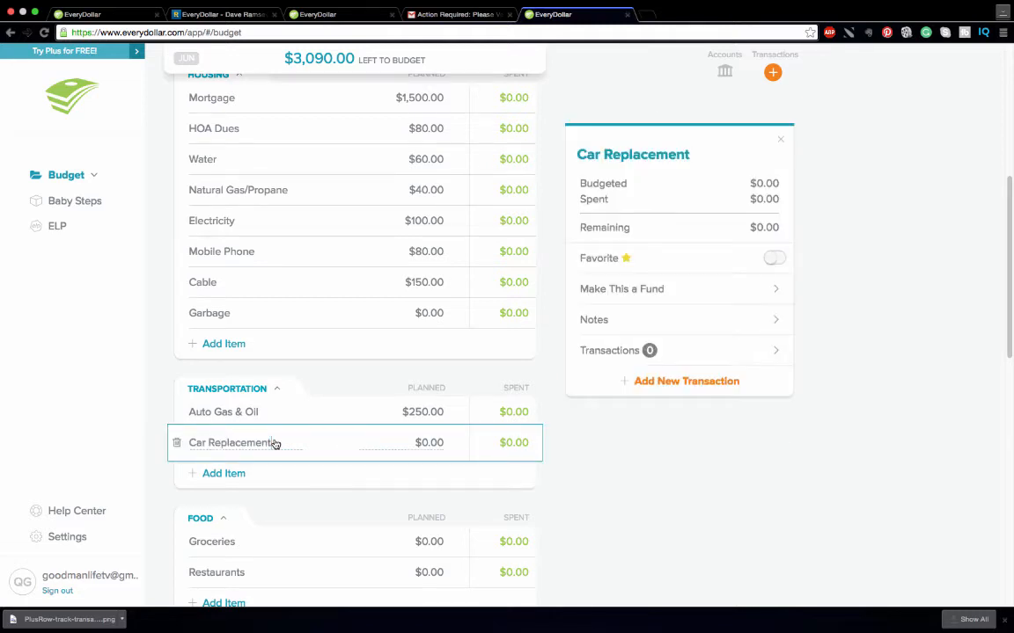
key("BackSpace")
key("BackSpace")
key("BackSpace")
key("BackSpace")
key("BackSpace")
key("BackSpace")
key("BackSpace")
key("BackSpace")
key("BackSpace")
key("BackSpace")
type("epair")
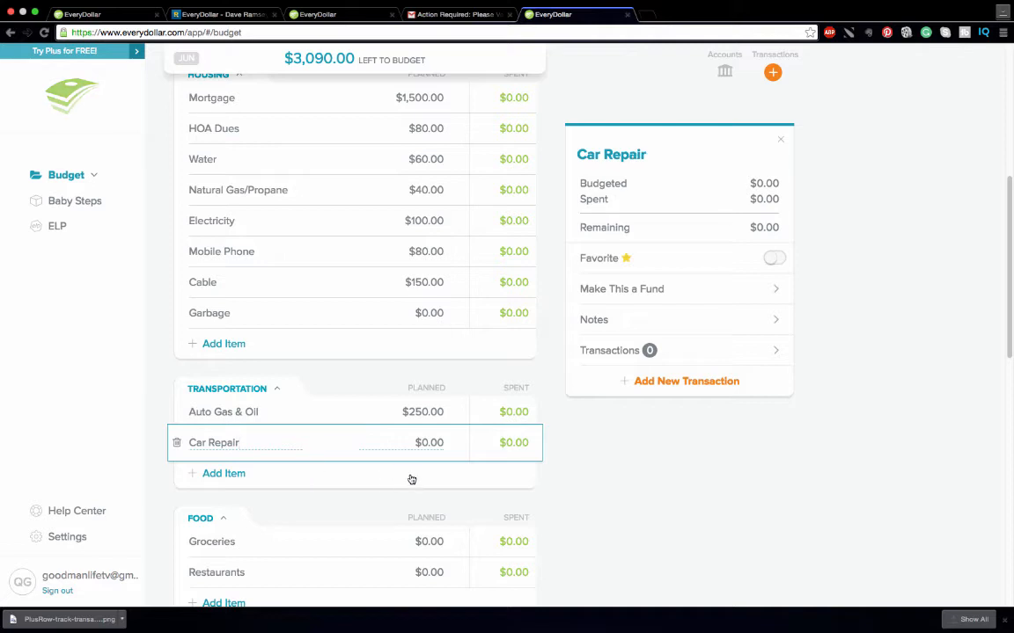
- Plan $200 for the Car Repair item in the Transportation group
left_click(431, 443)
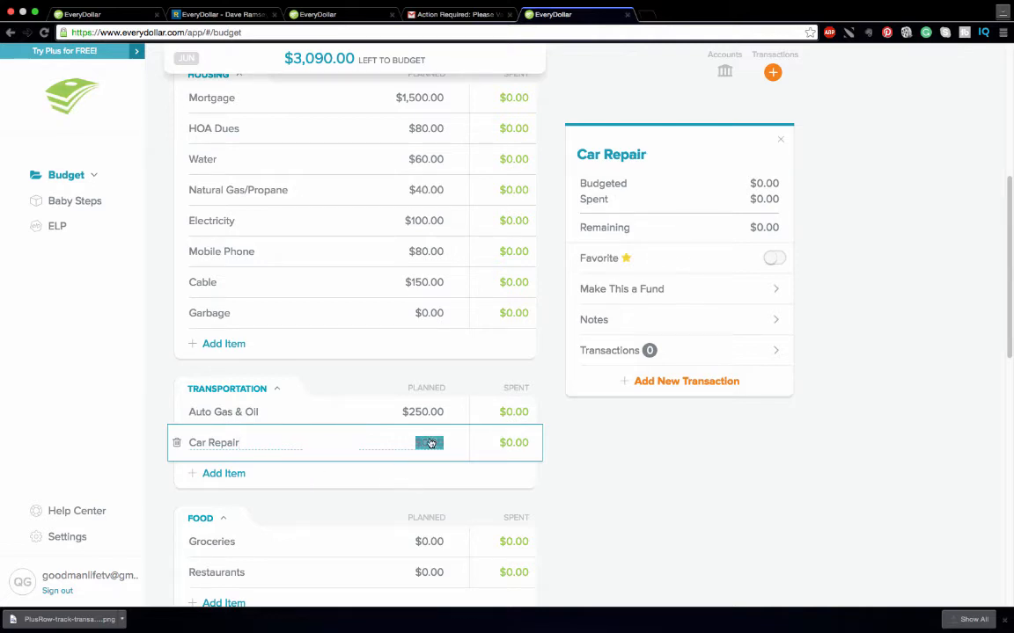
type("200")
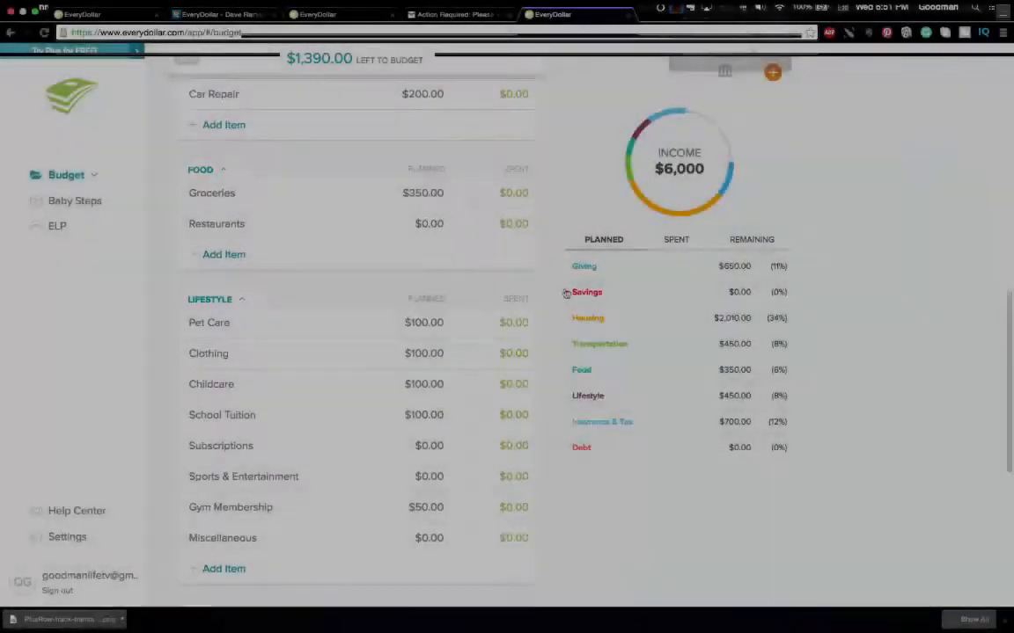
- Review the planned amounts in all budget groups and compare the spent and remaining summaries per category
scroll(566, 293, "down", 5)
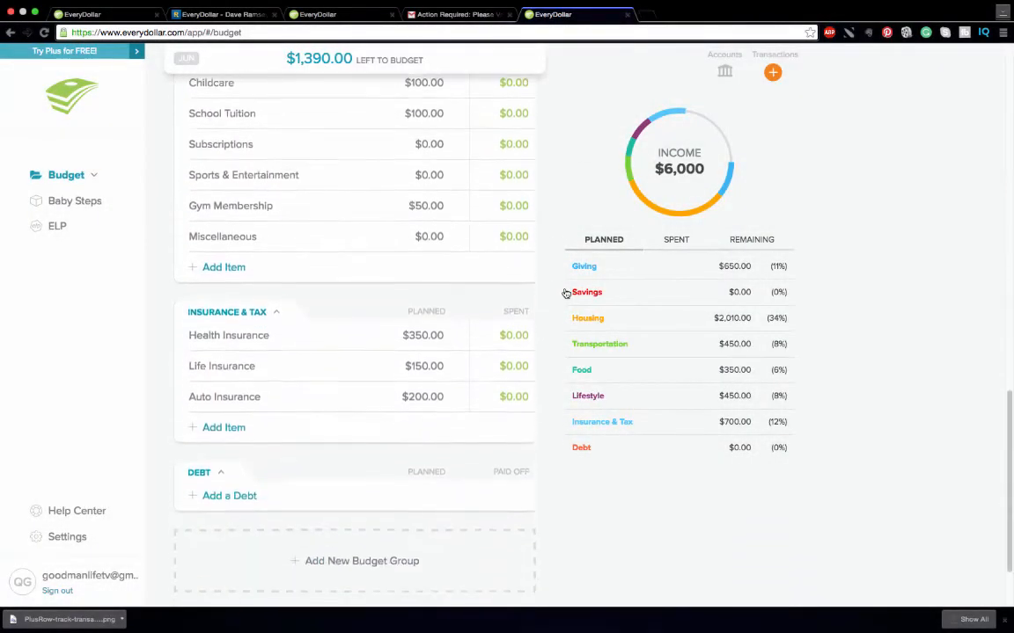
scroll(566, 293, "up", 5)
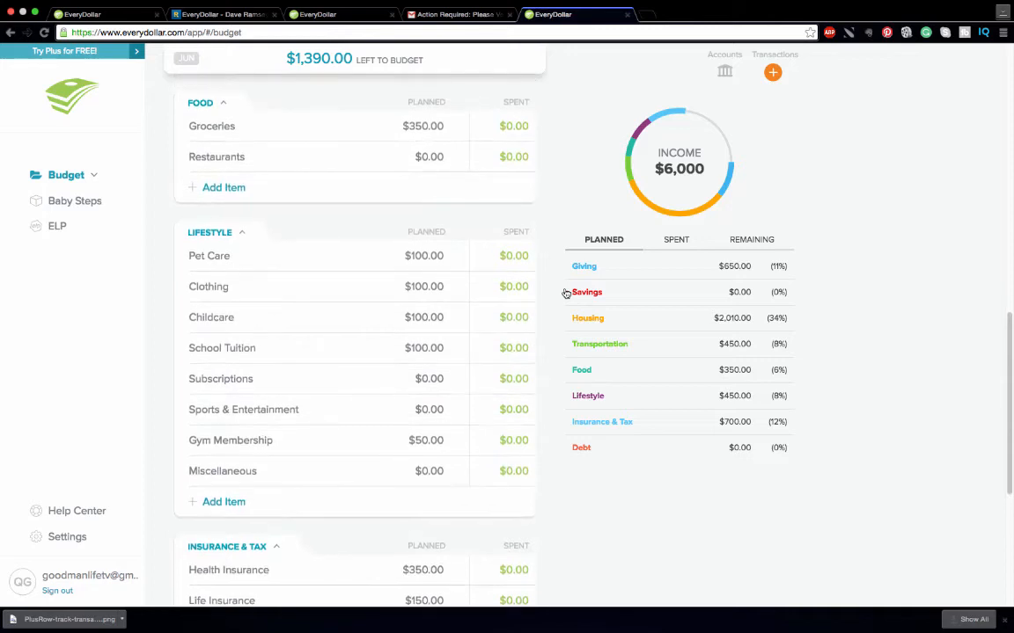
scroll(458, 355, "up", 5)
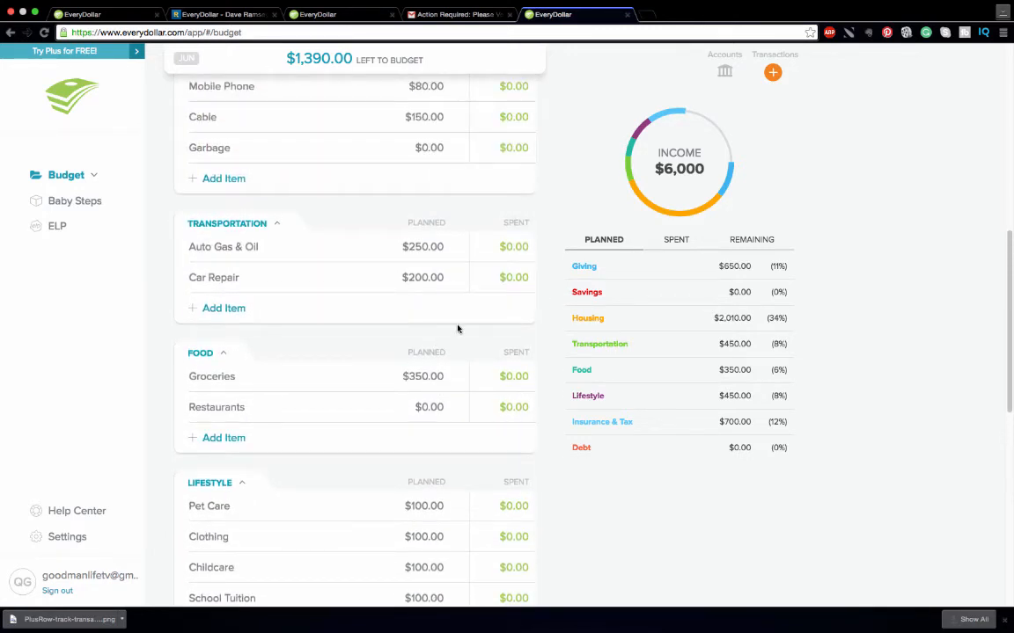
scroll(456, 329, "up", 8)
scroll(458, 330, "up", 2)
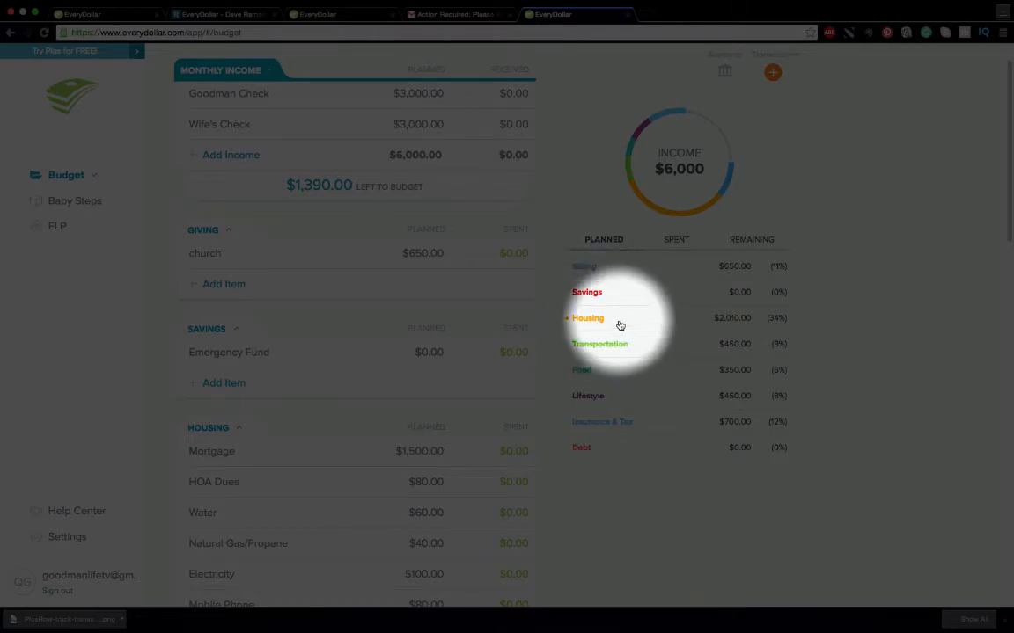
left_click(677, 247)
left_click(753, 245)
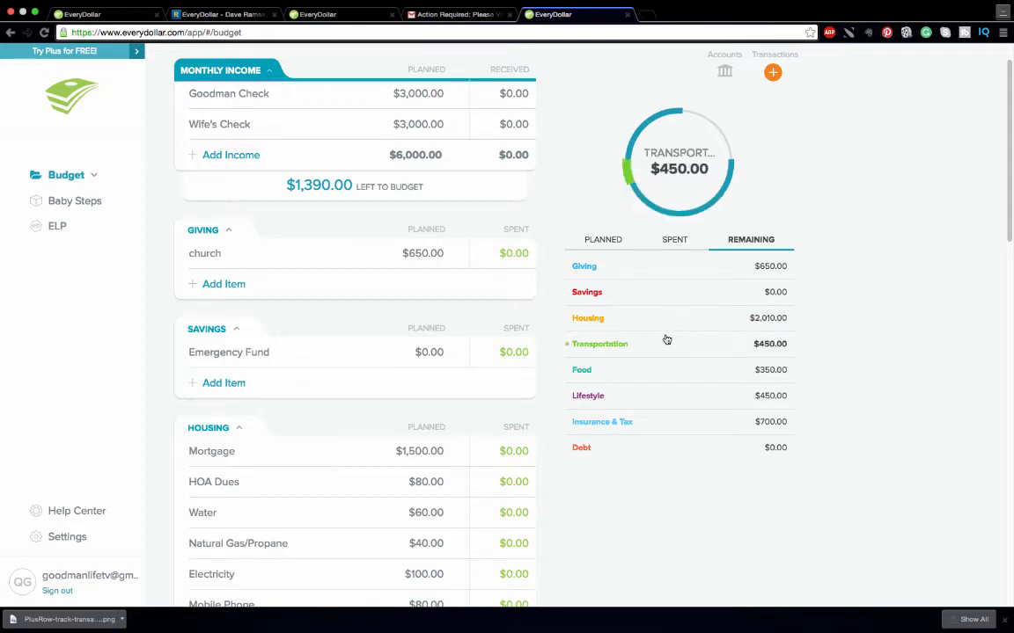
left_click(676, 242)
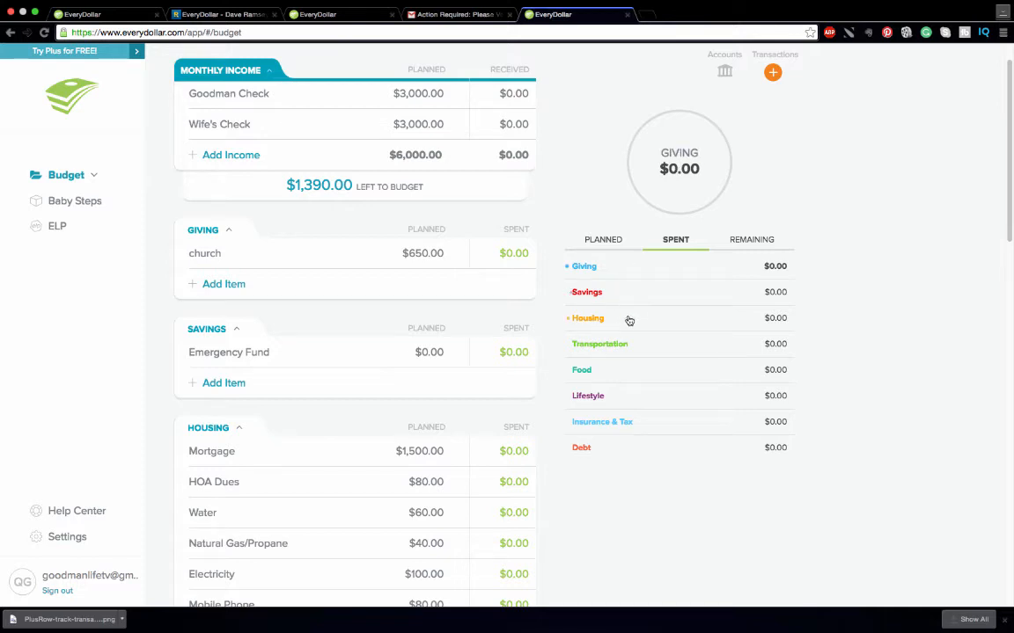
left_click(753, 244)
- Add a debt to the Debt group with a minimum payment of $200 and a current balance of $30,000
scroll(703, 299, "down", 6)
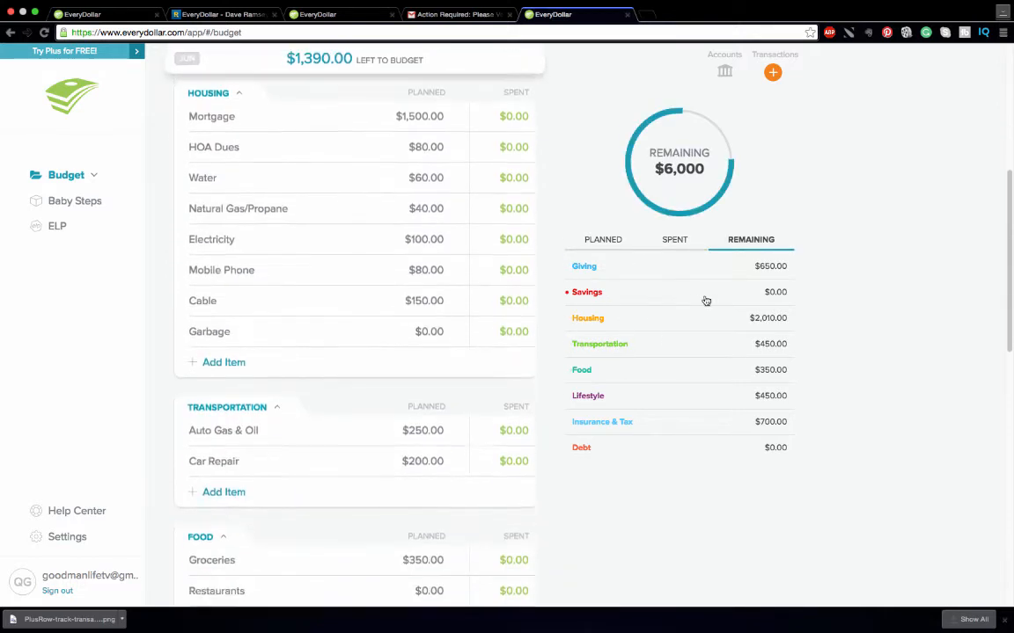
scroll(706, 301, "down", 10)
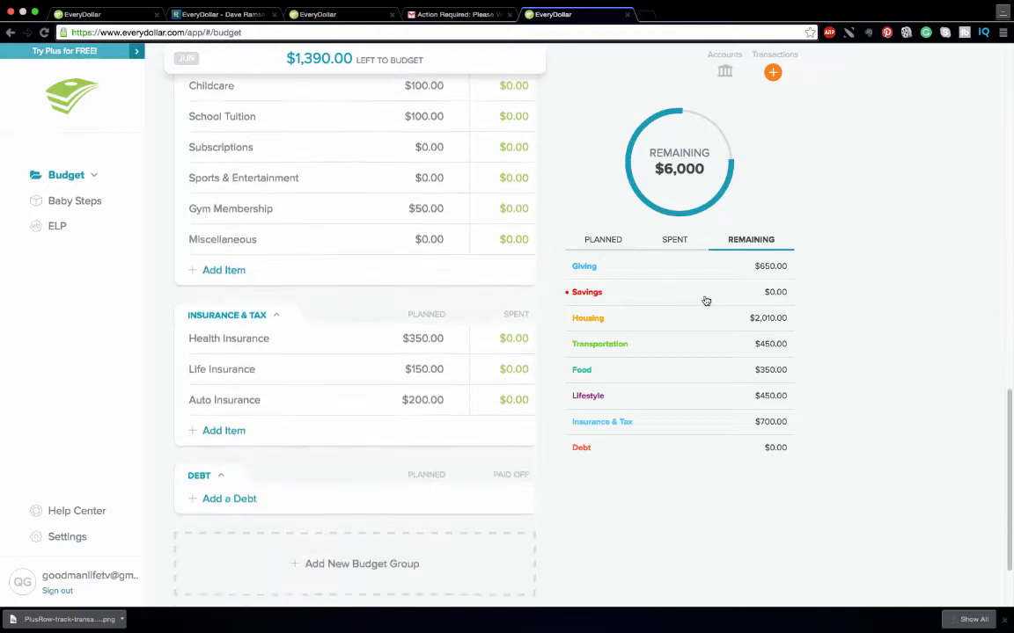
scroll(706, 301, "down", 3)
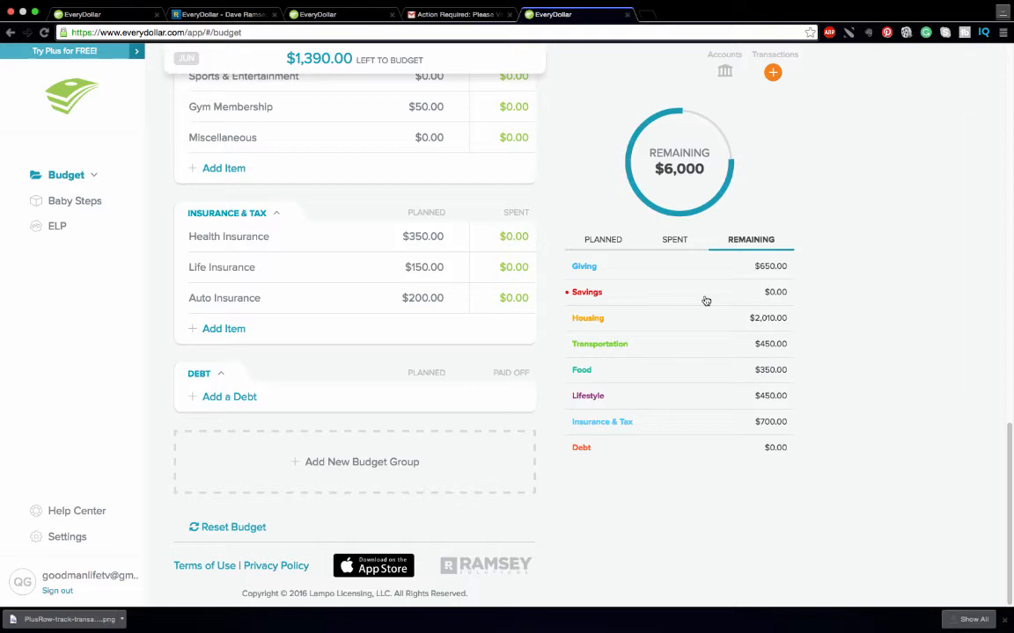
left_click(235, 399)
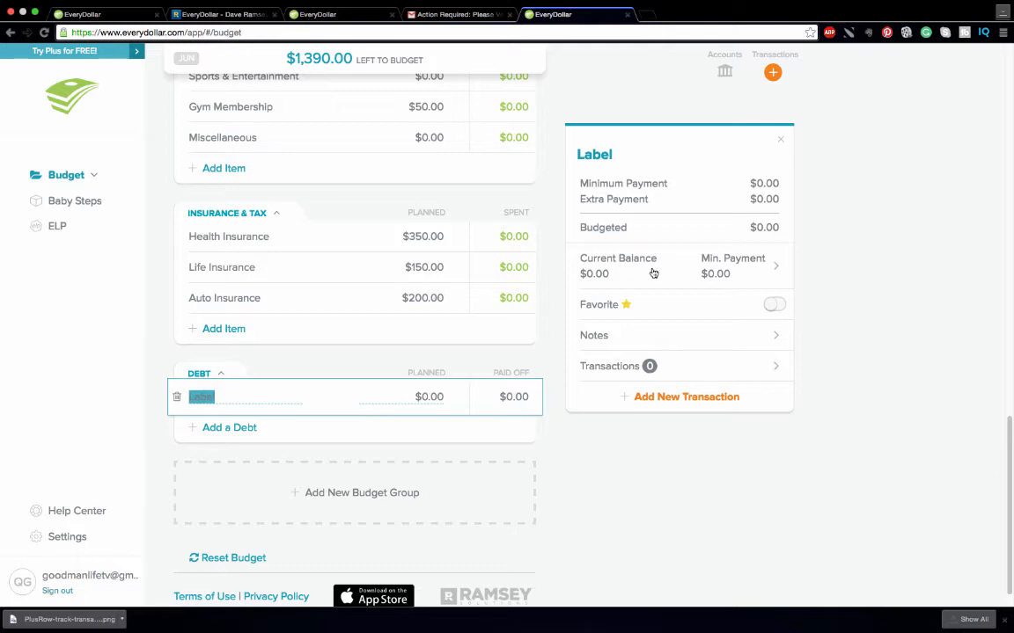
left_click(778, 266)
type("20")
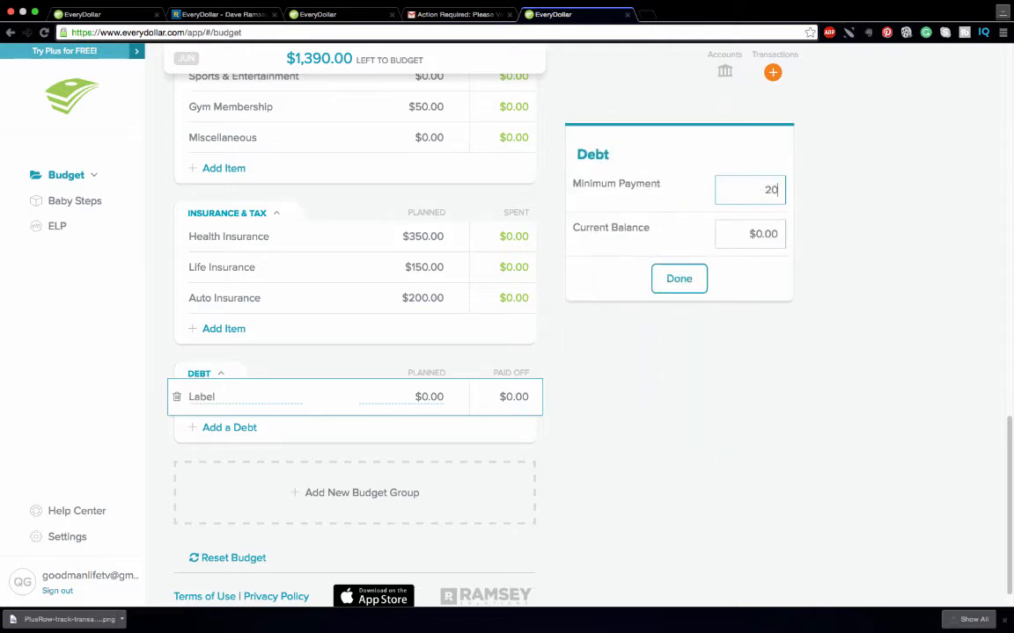
type("0")
left_click(762, 231)
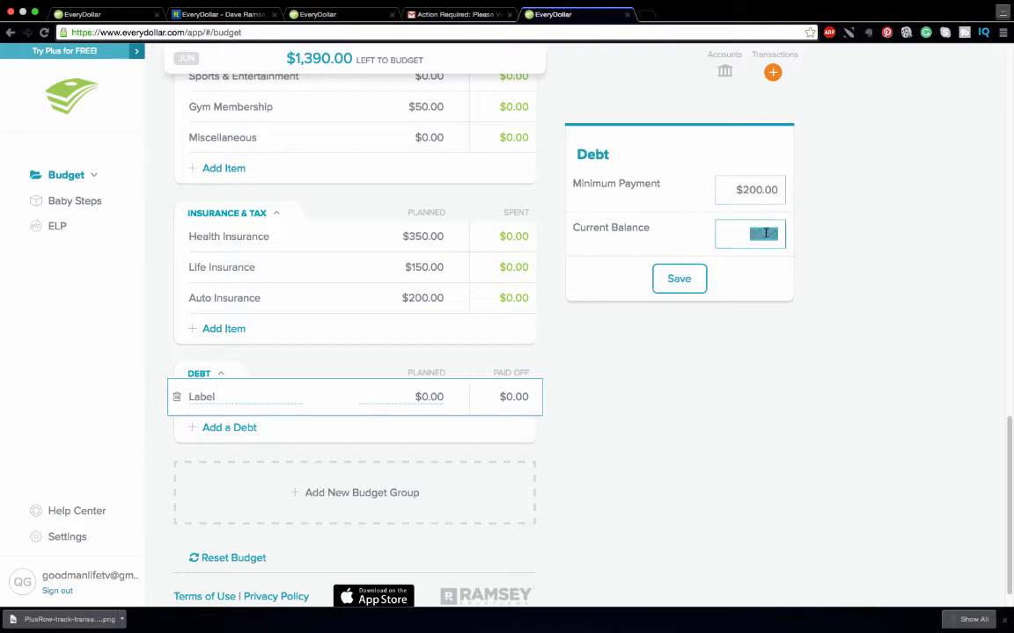
type("30000")
left_click(671, 278)
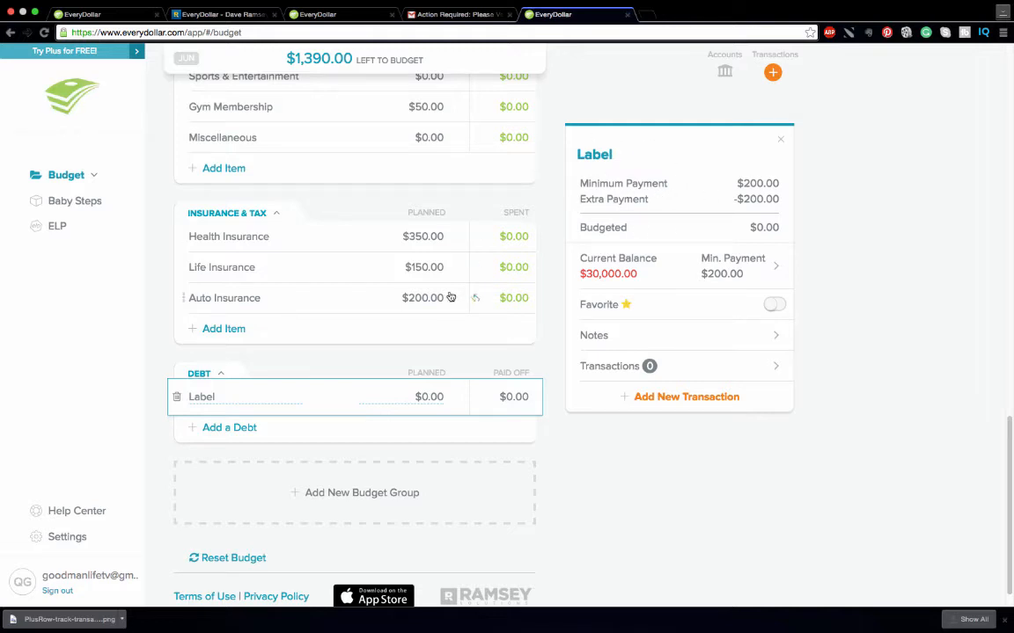
- Name the new debt "Student Loan" and plan $1,390 for it
left_click(232, 400)
type("Student Loan")
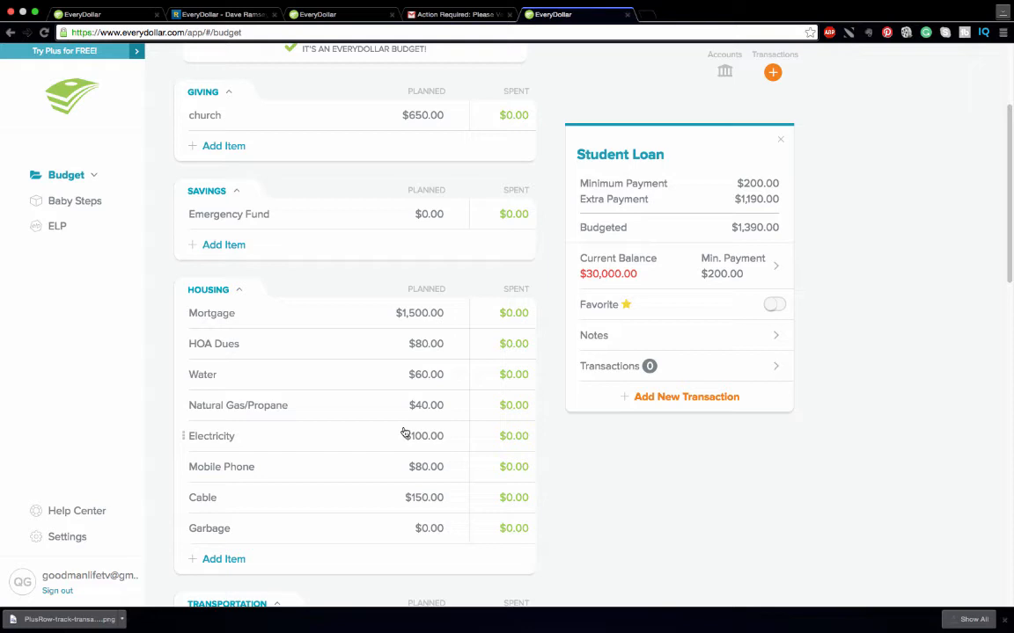
- Record a $1,500 expense with merchant "Us Bank" dated 2016-06-08 against the Mortgage item, checking the budget items available for a split
scroll(404, 433, "up", 1)
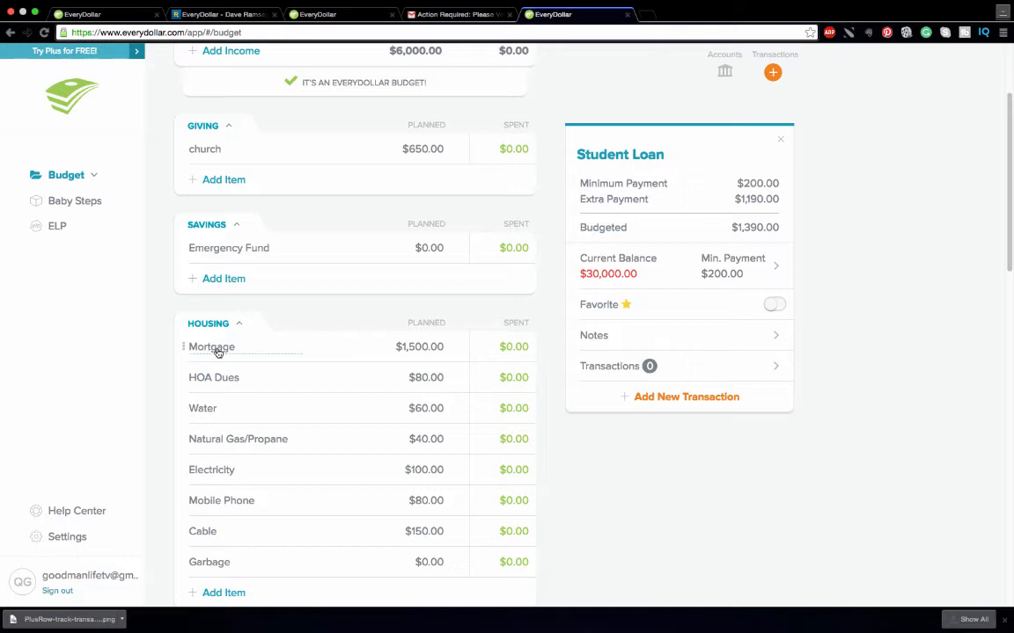
left_click(333, 354)
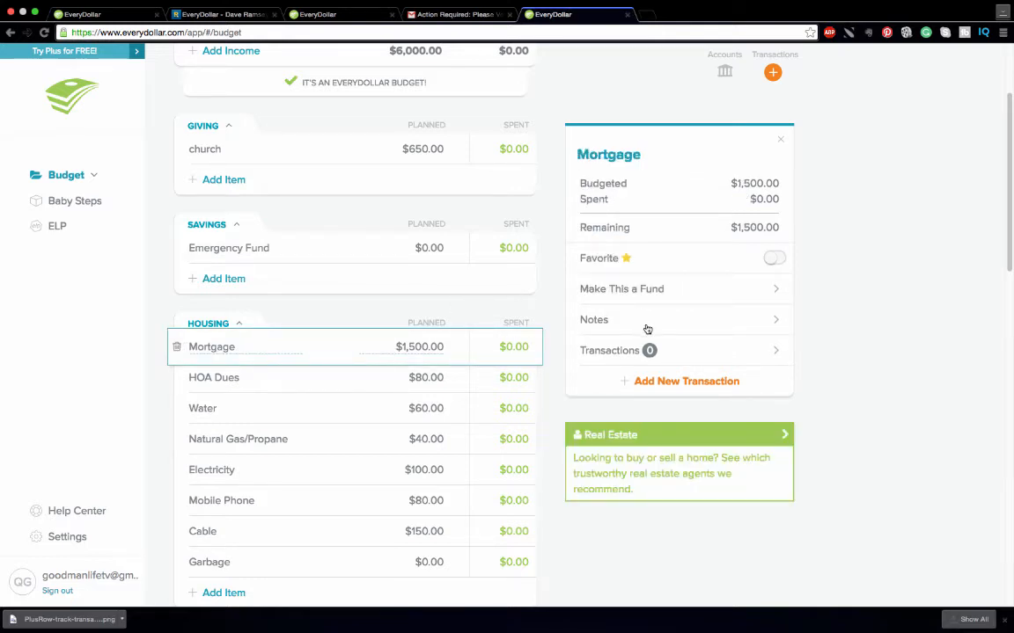
left_click(673, 382)
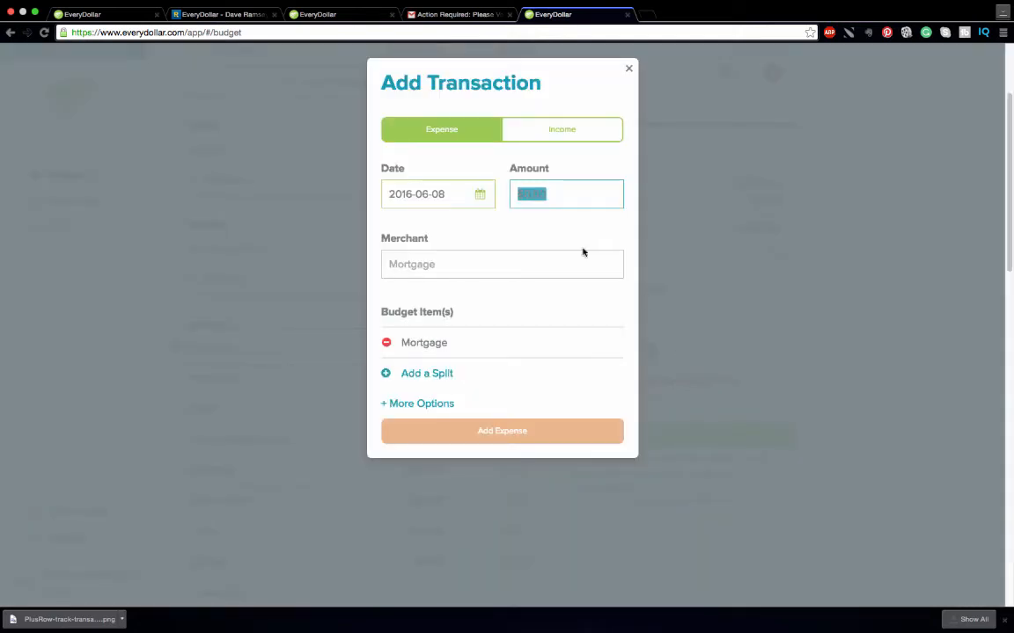
type("1,50")
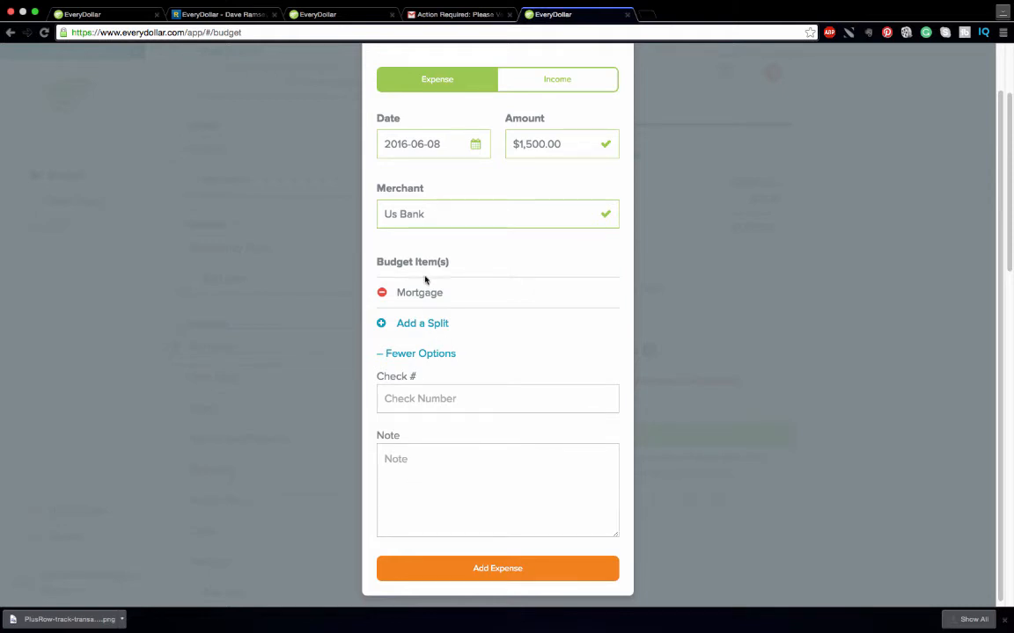
left_click(380, 323)
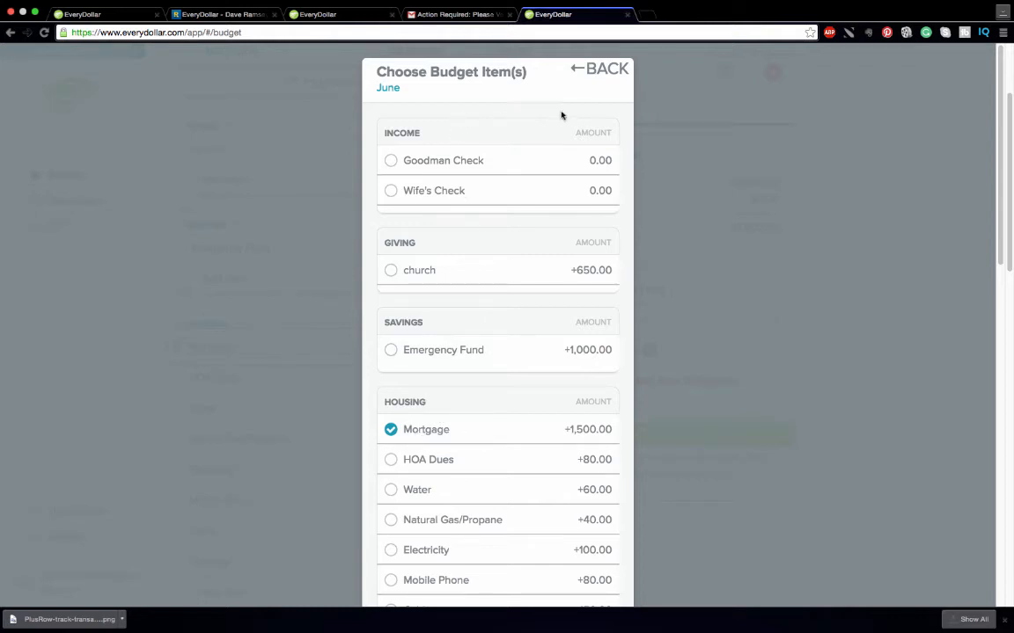
left_click(597, 73)
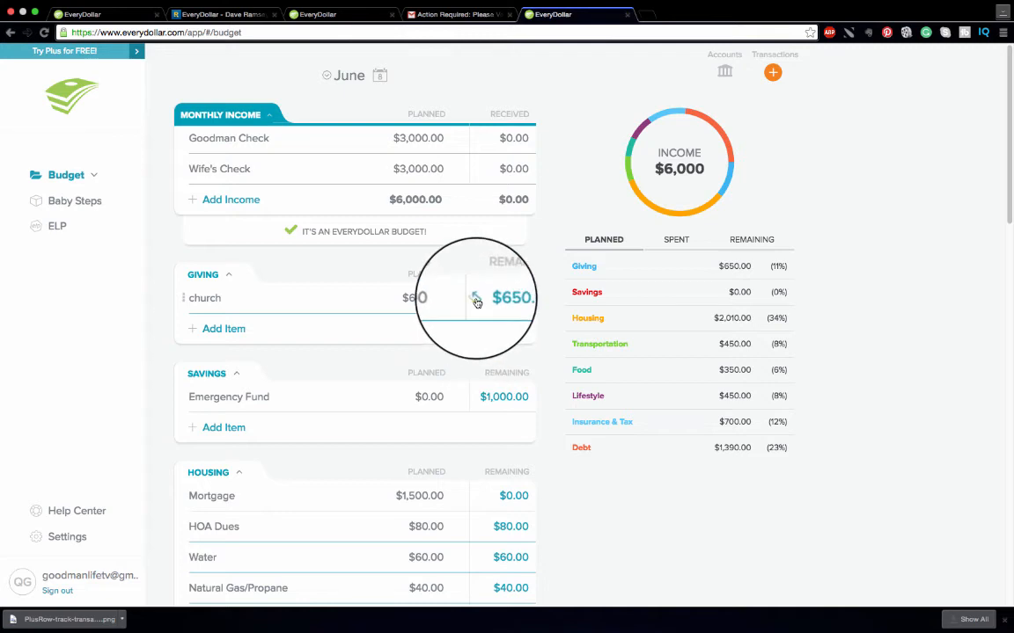
- Switch the budget groups between showing remaining and spent amounts, finishing with the spent amounts
left_click(476, 302)
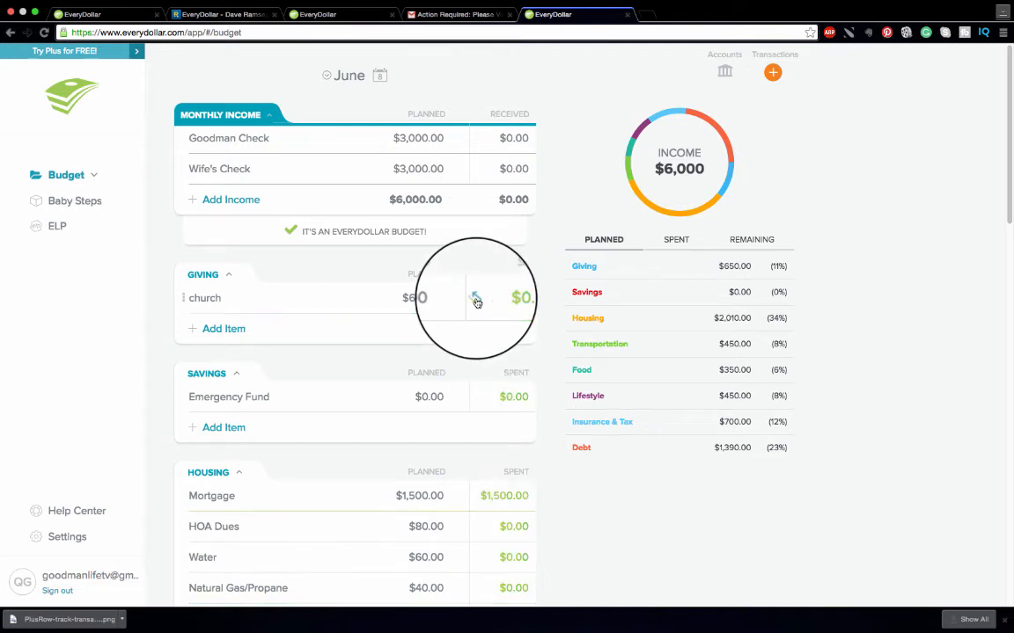
left_click(476, 301)
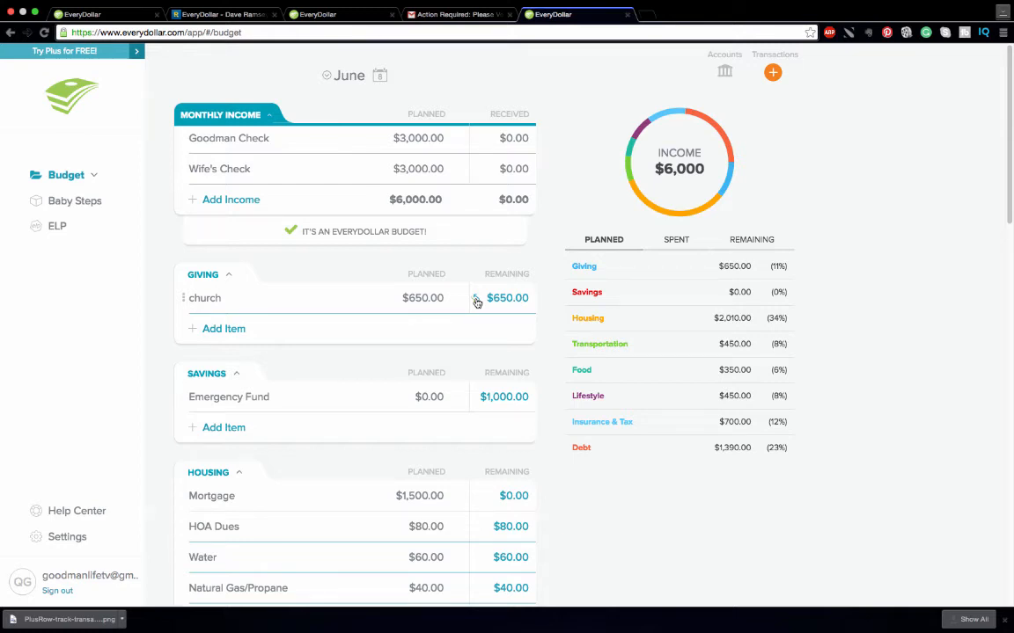
left_click(476, 302)
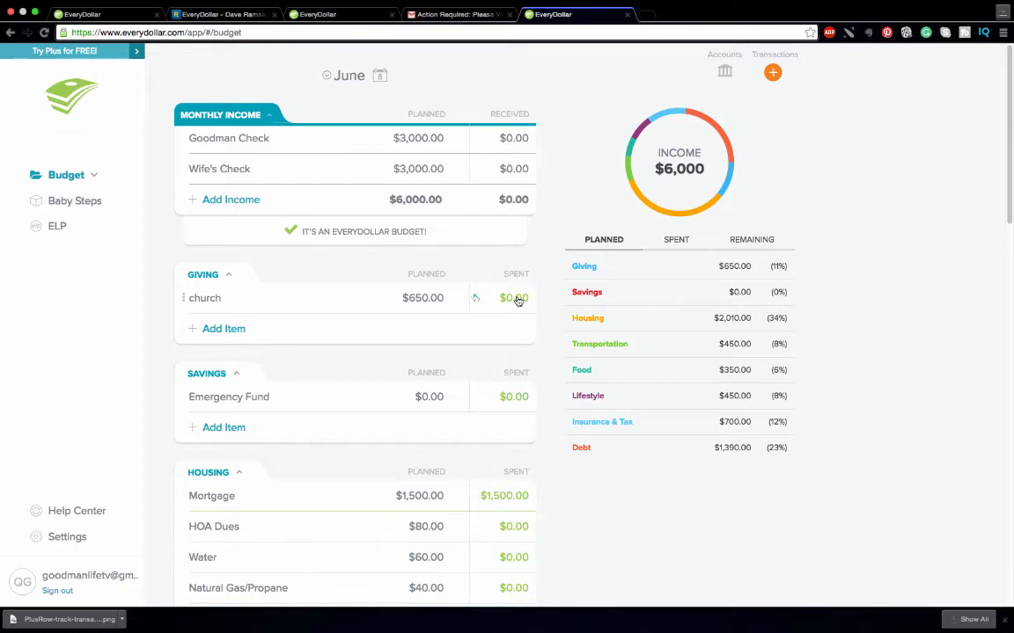
- Record a $650 expense dated 2016-06-03 against the church item in the Giving group
left_click(346, 301)
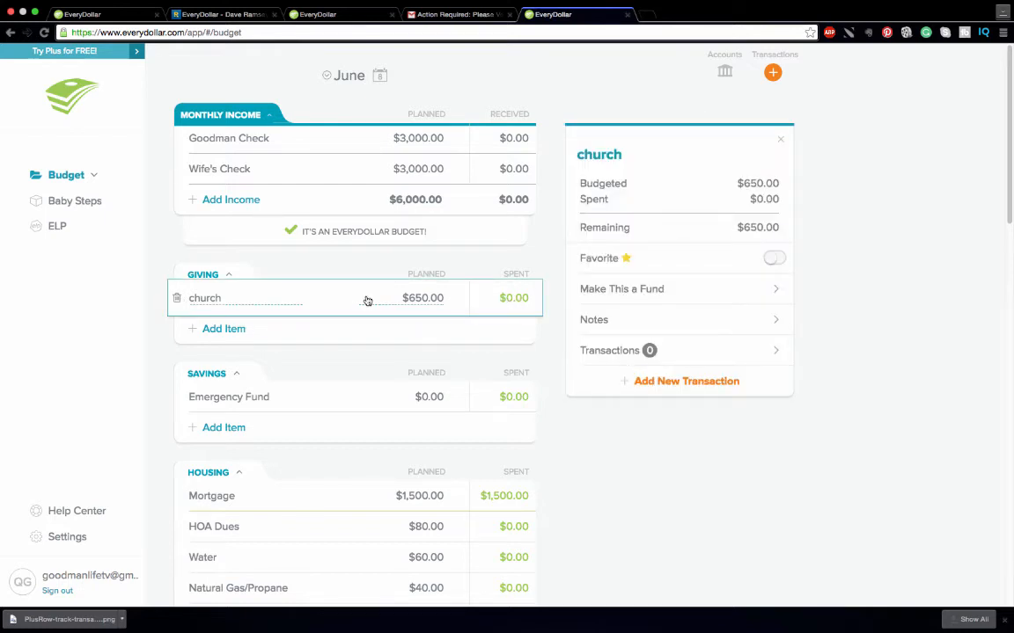
left_click(669, 389)
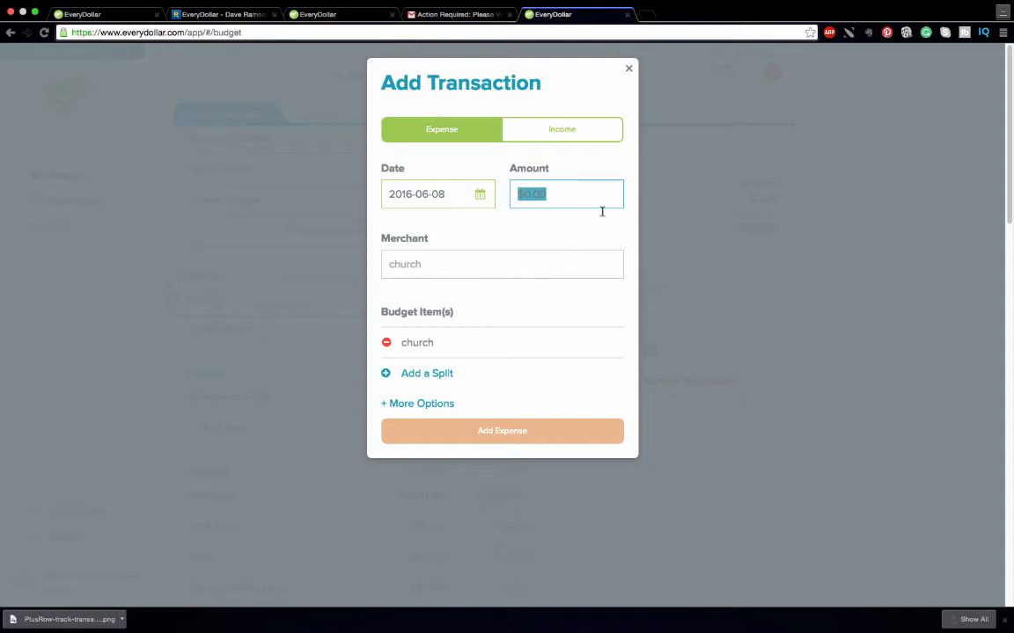
type("6")
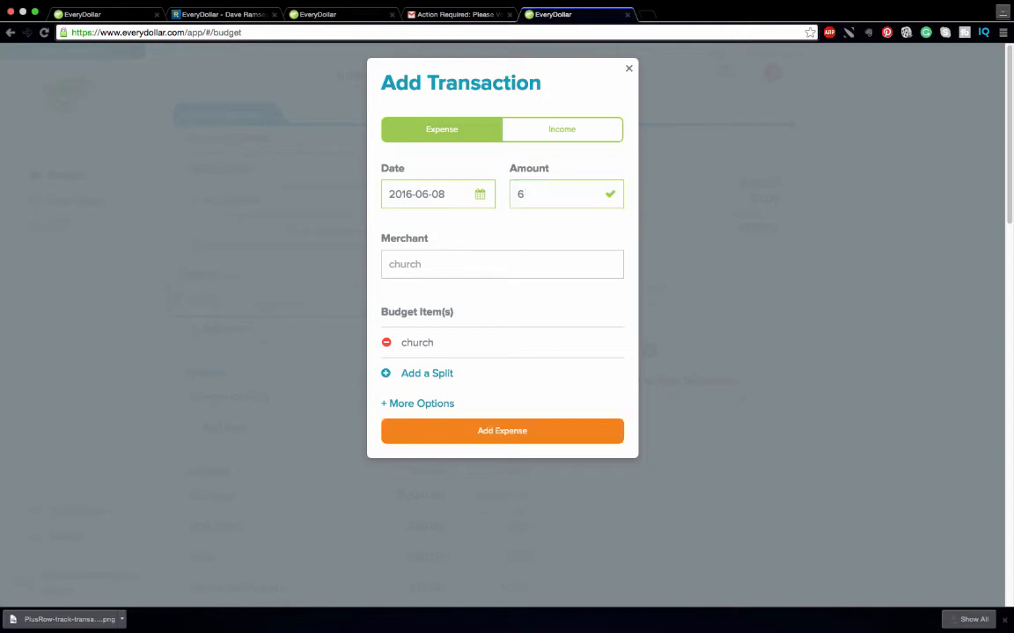
type("50")
left_click(480, 194)
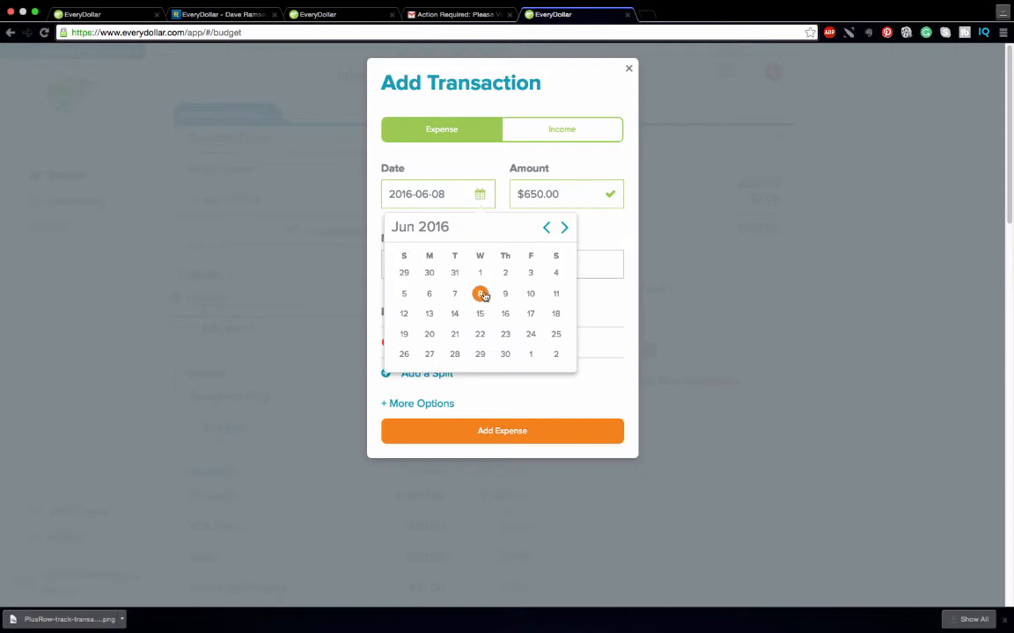
left_click(530, 273)
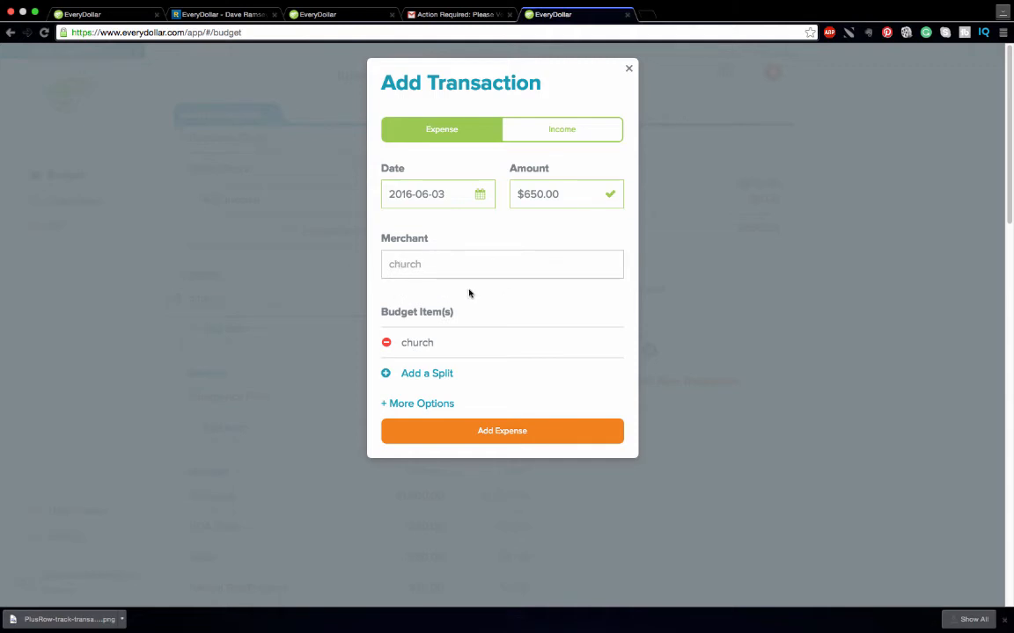
left_click(388, 404)
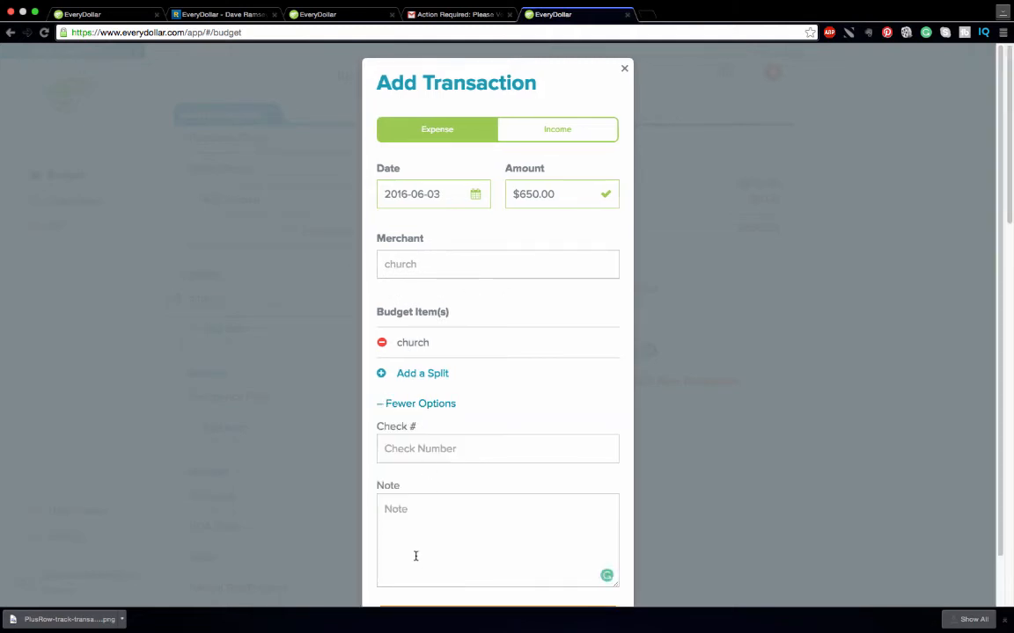
scroll(521, 440, "down", 2)
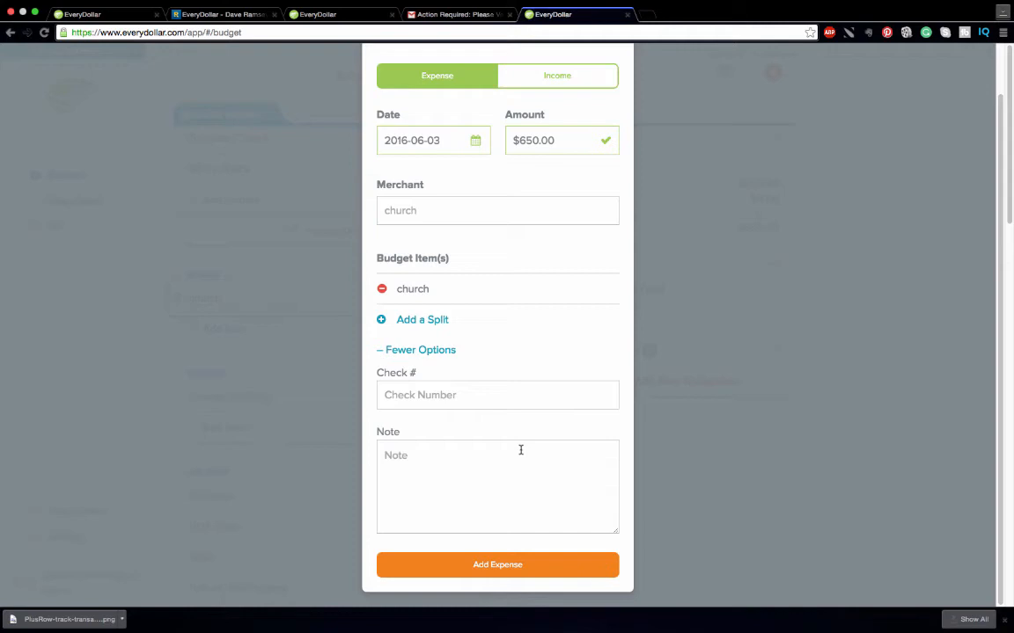
left_click(503, 570)
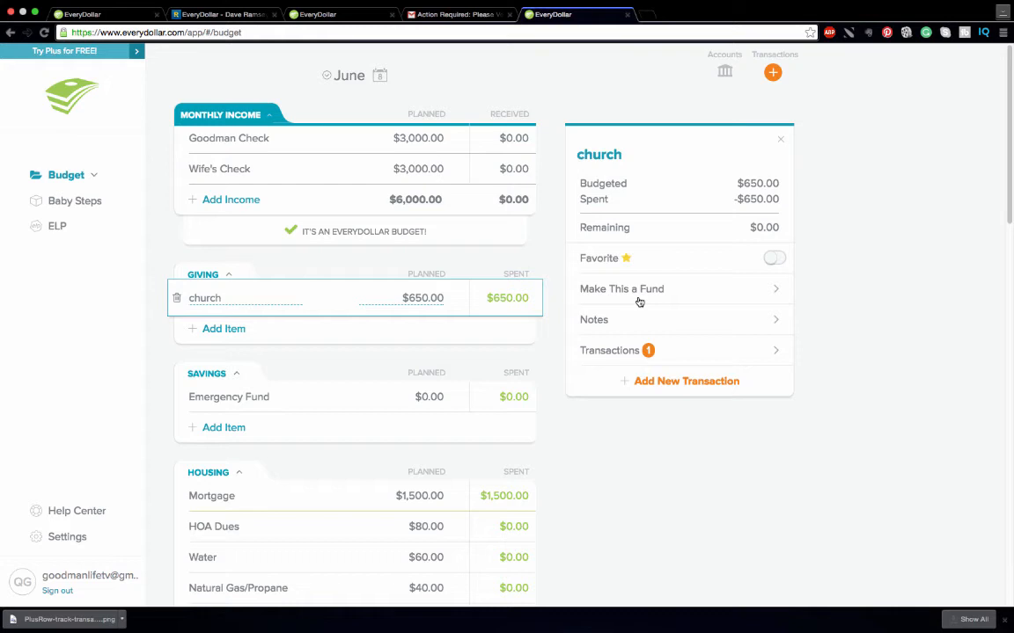
- Record a $60 expense with merchant "Water Co" dated 2016-06-08 against the Water item in the Housing group
left_click(773, 72)
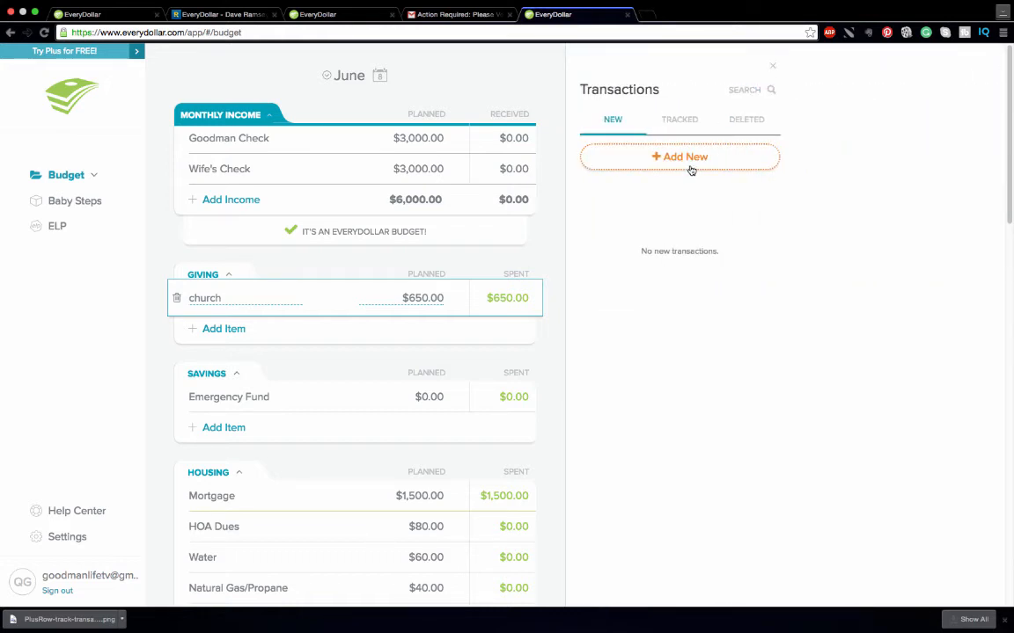
left_click(690, 159)
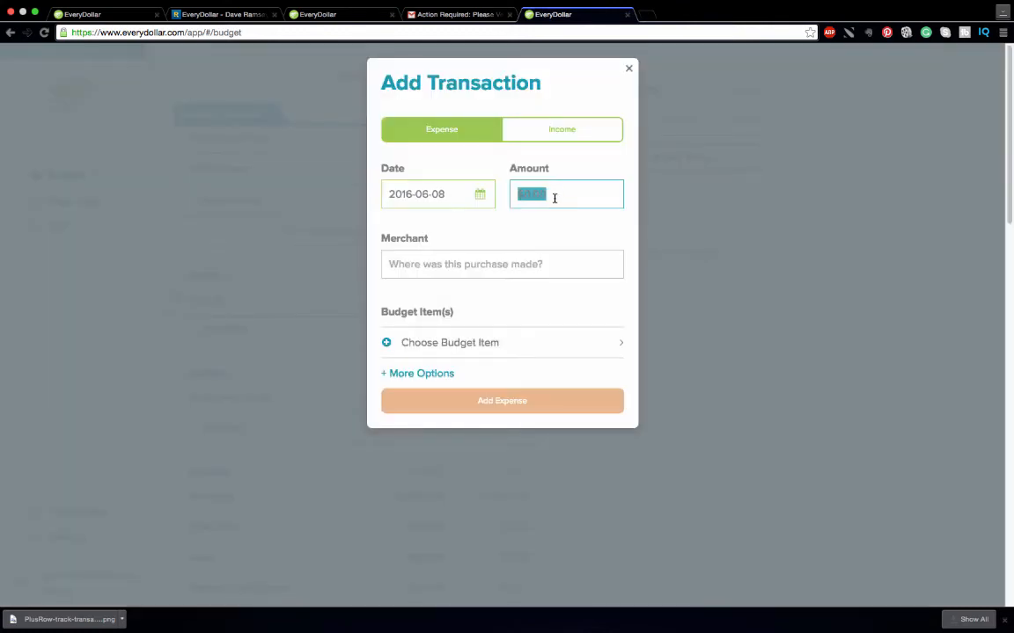
key("BackSpace")
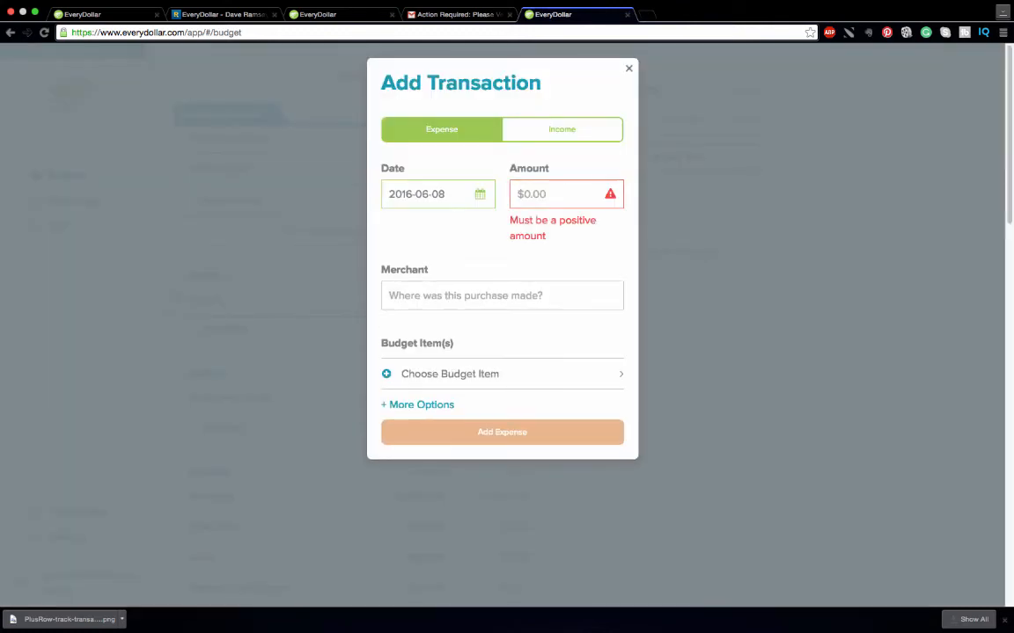
type("60")
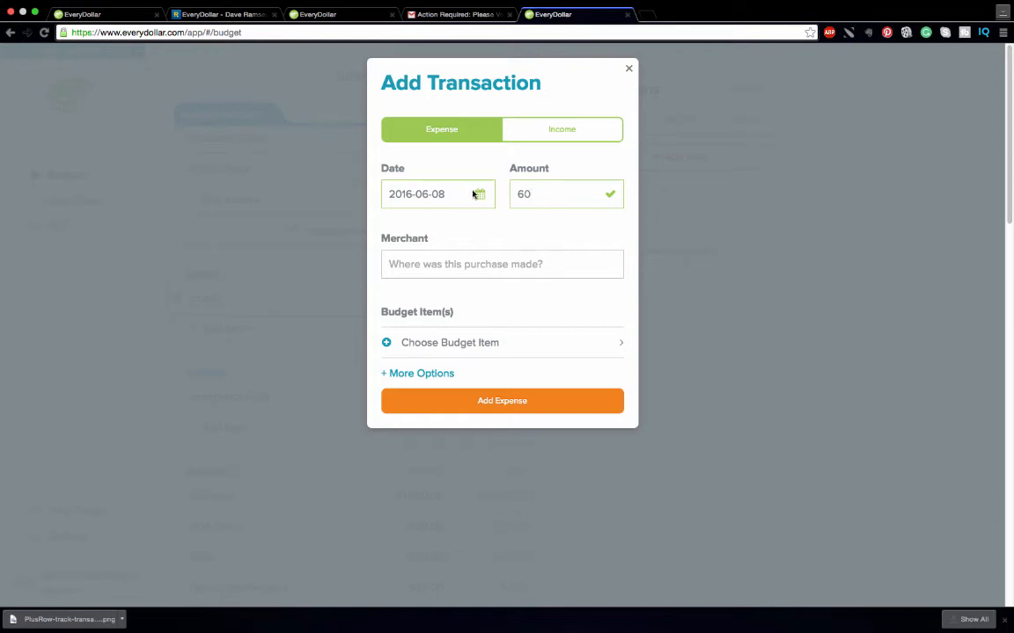
left_click(479, 271)
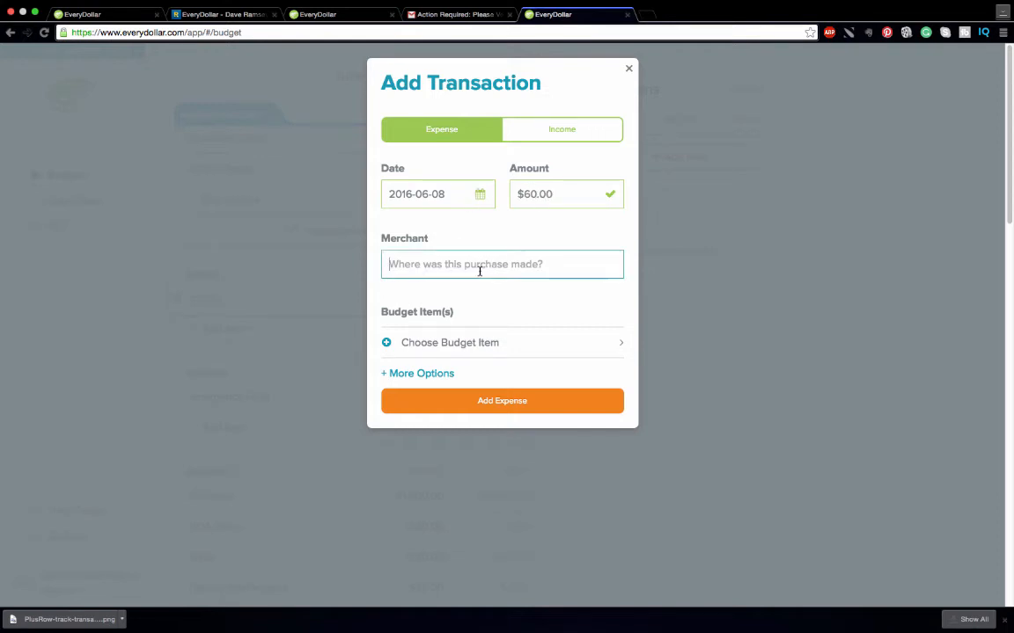
type("Water Co")
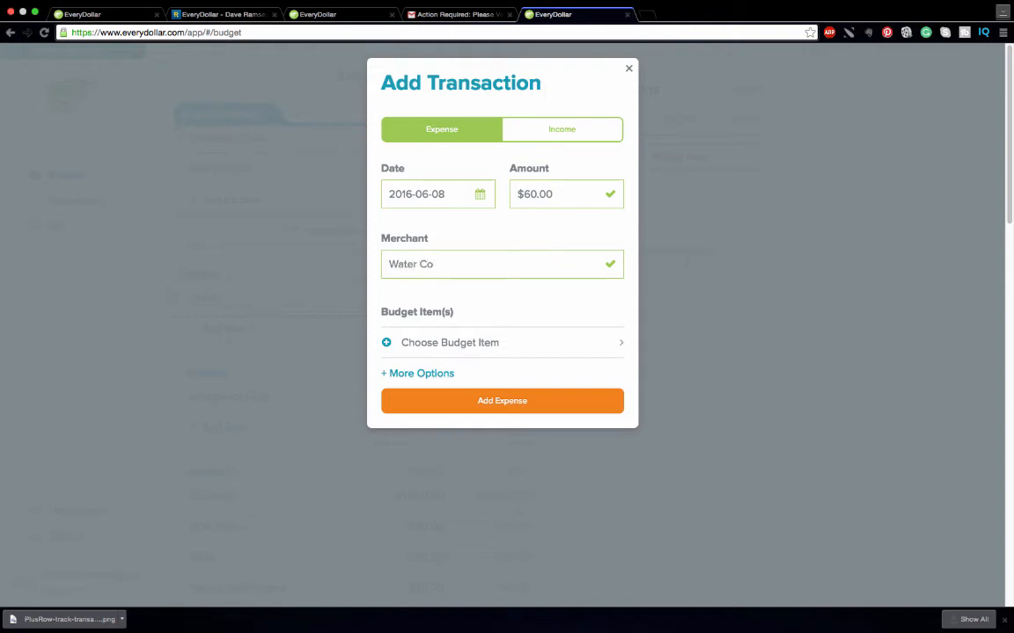
left_click(386, 344)
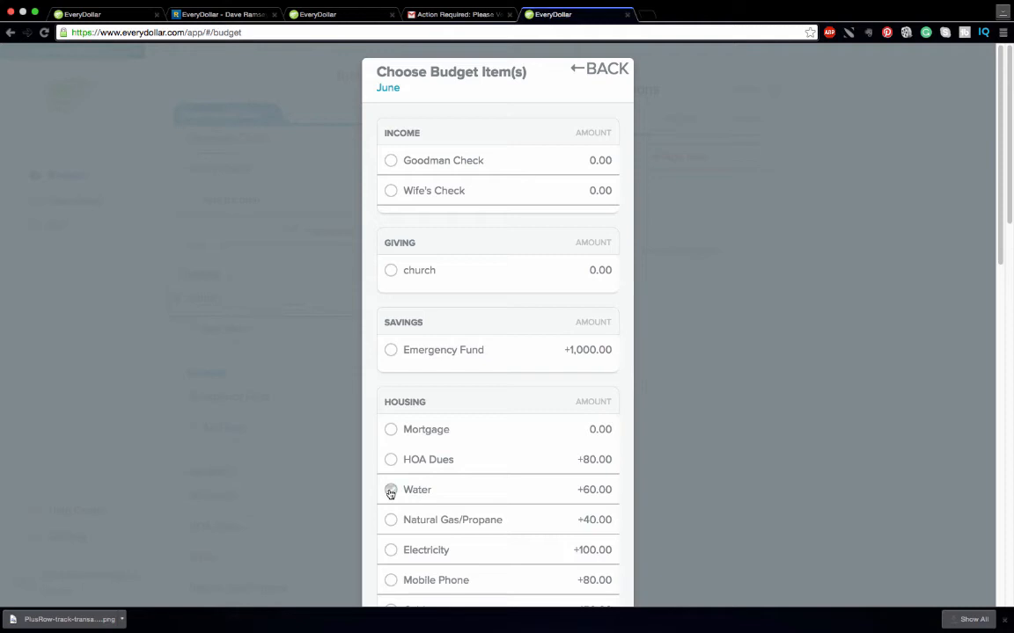
scroll(390, 493, "down", 10)
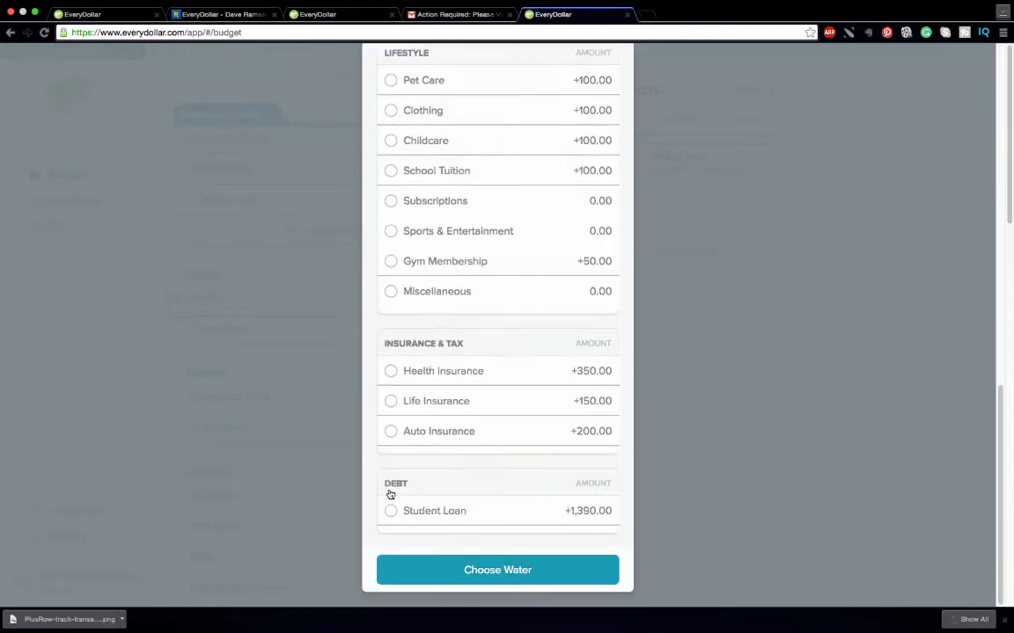
left_click(457, 570)
key("Return")
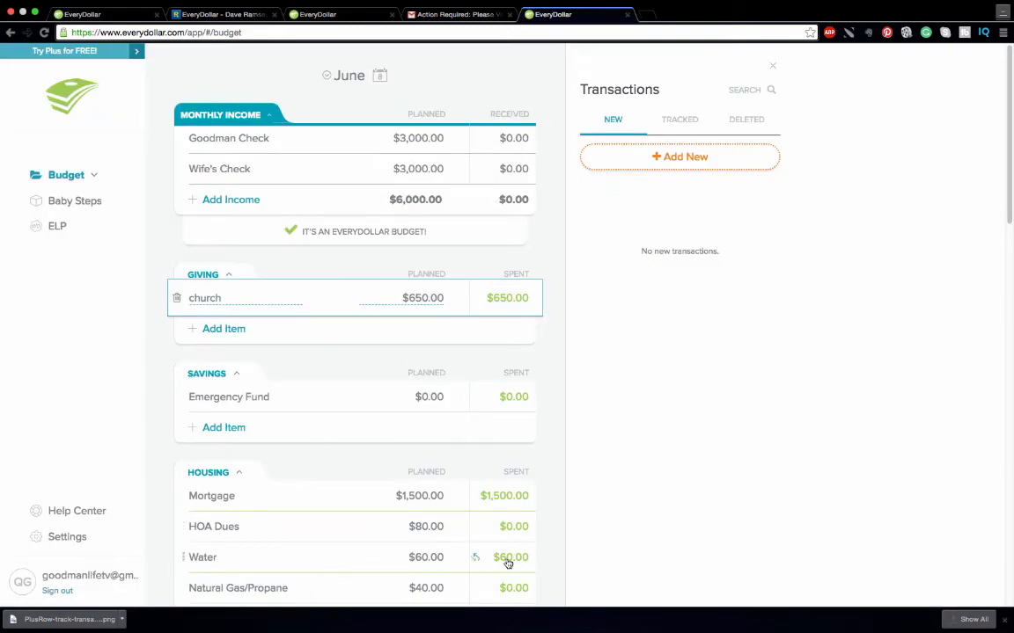
- Switch the budget groups from spent to remaining amounts
scroll(476, 567, "down", 1)
scroll(476, 567, "down", 2)
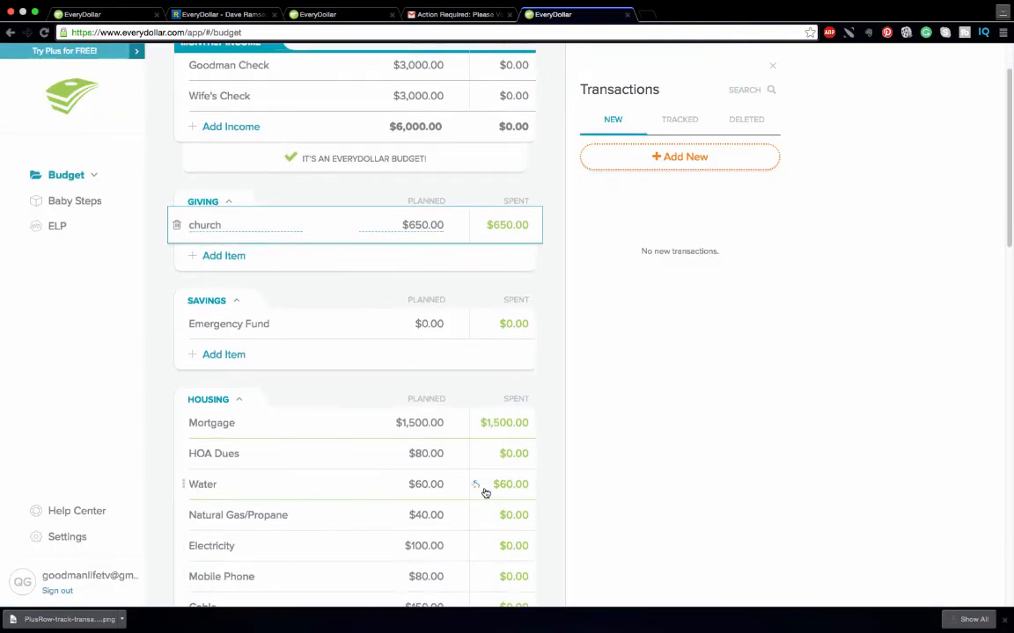
left_click(477, 486)
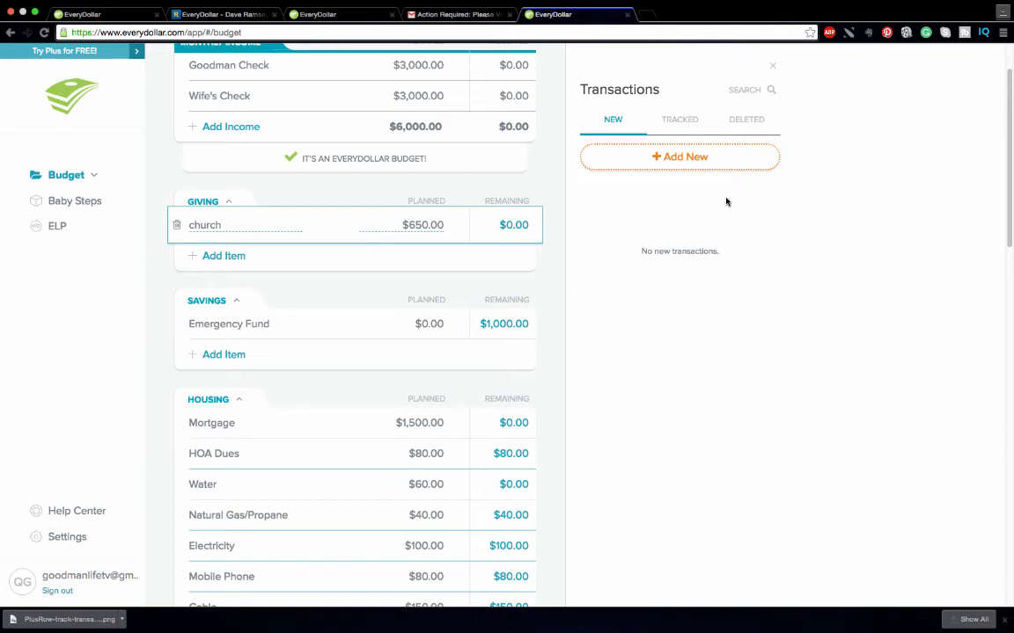
- Add a $40 expense with merchant "propane" dated 2016-06-08 without a budget item, and assign the new transaction to Natural Gas/Propane
left_click(720, 147)
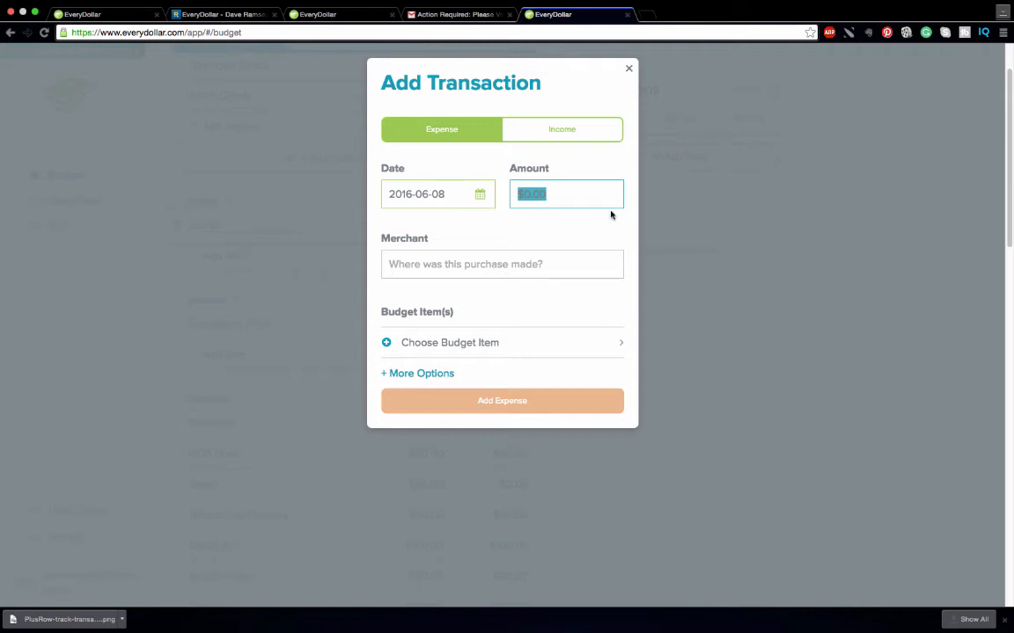
type("40")
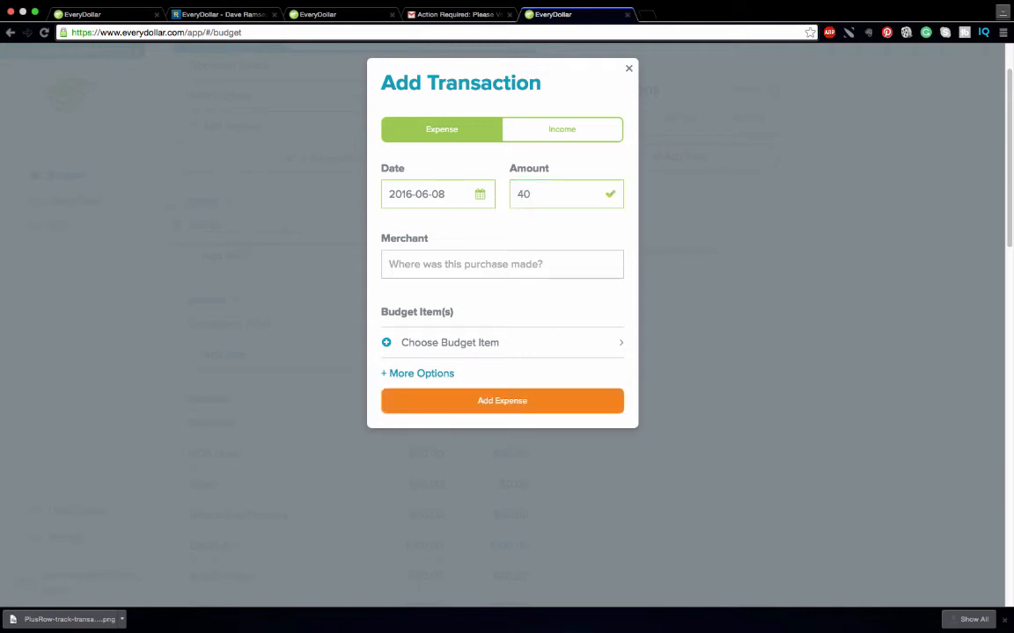
left_click(506, 263)
type("propane")
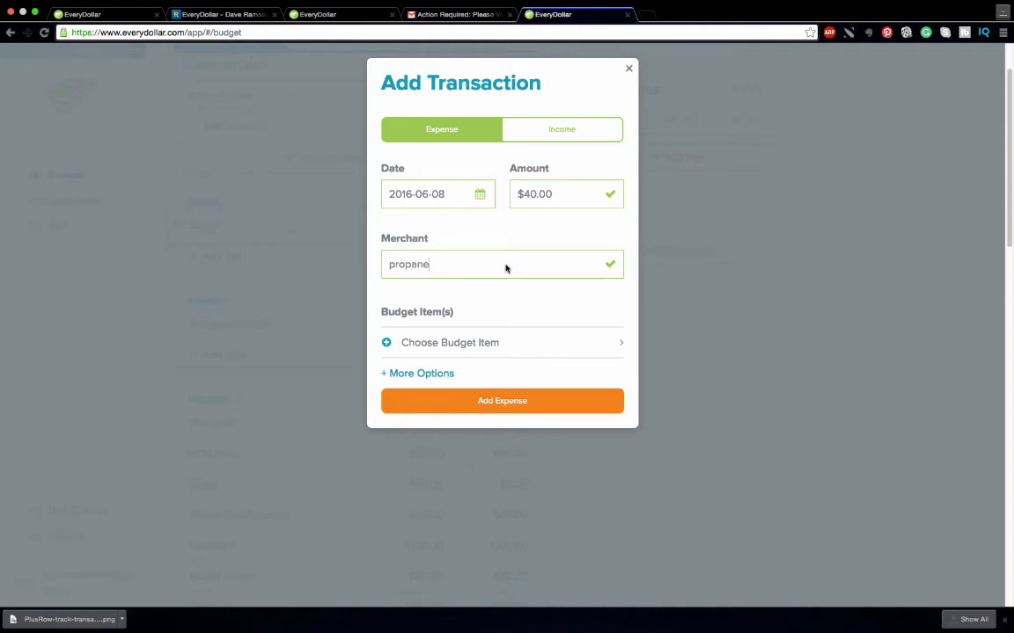
left_click(483, 406)
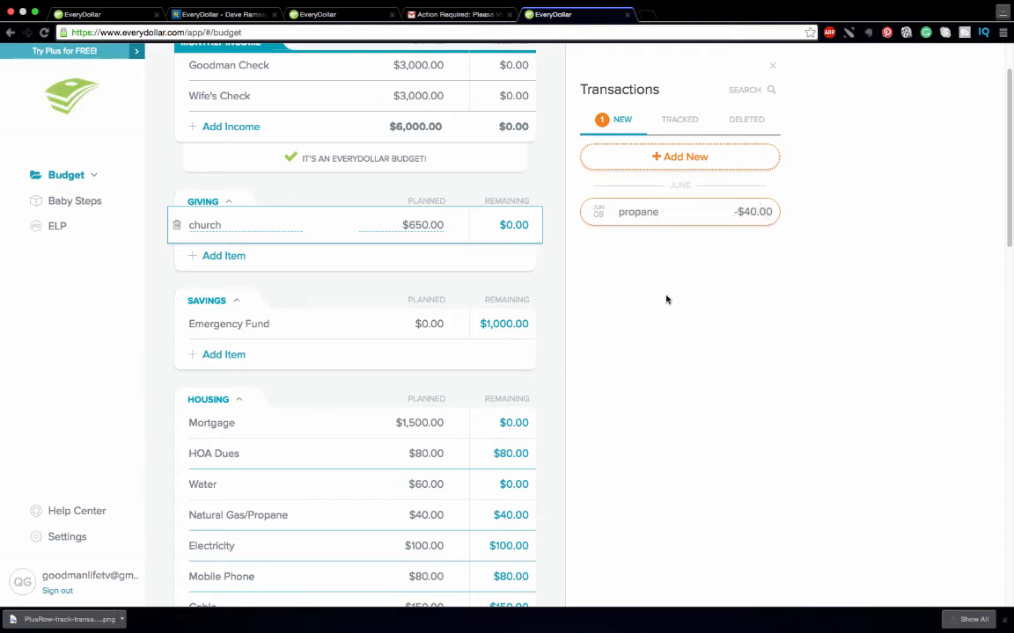
left_click_drag(589, 215, 256, 520)
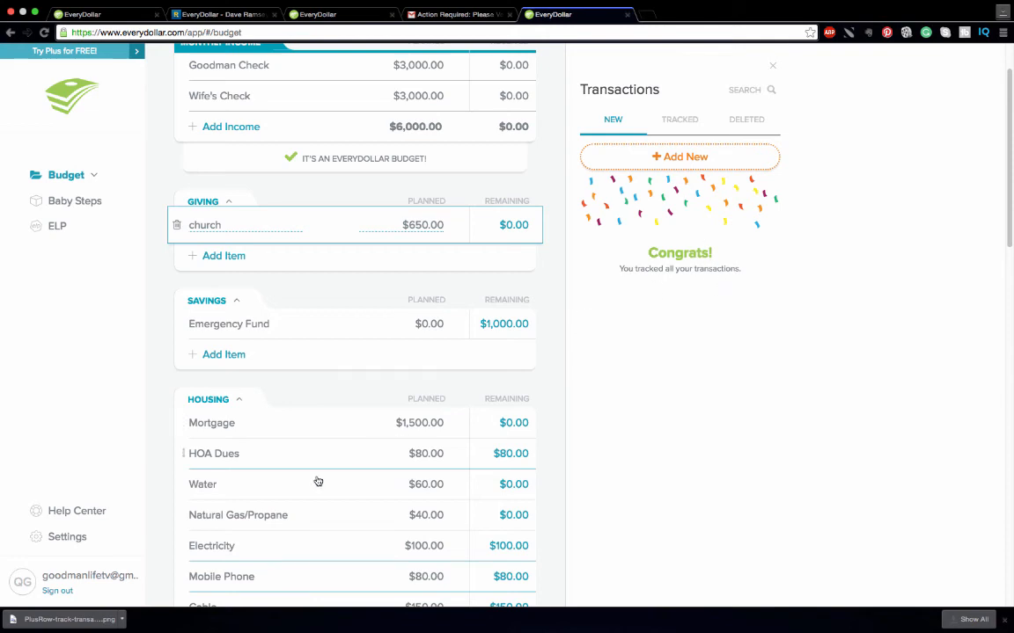
- Compare the spent and remaining amounts of the Life Insurance item in the Insurance & Tax group
scroll(488, 536, "down", 3)
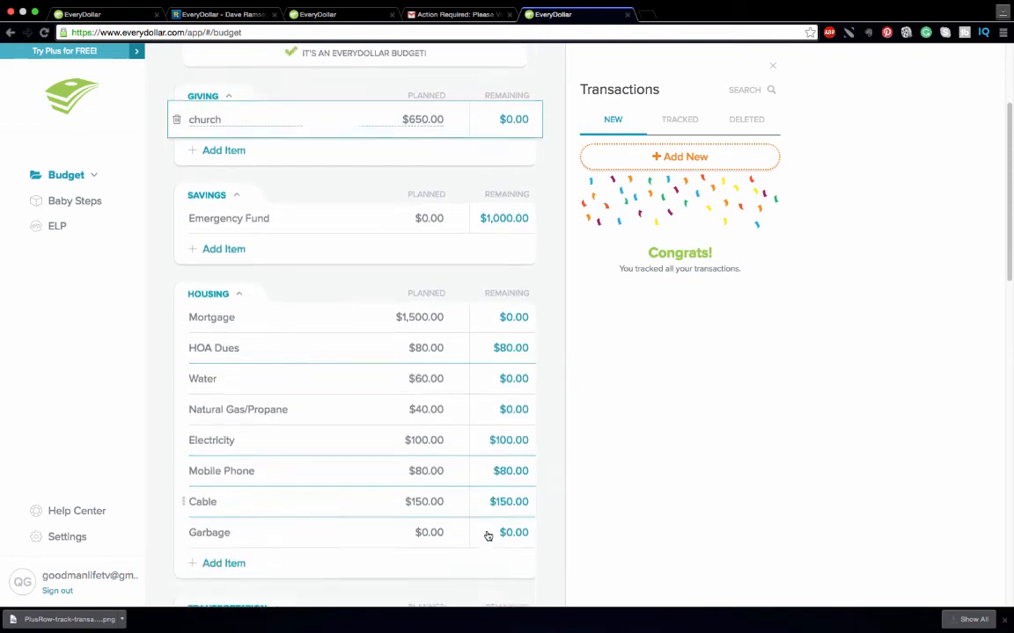
scroll(488, 533, "down", 2)
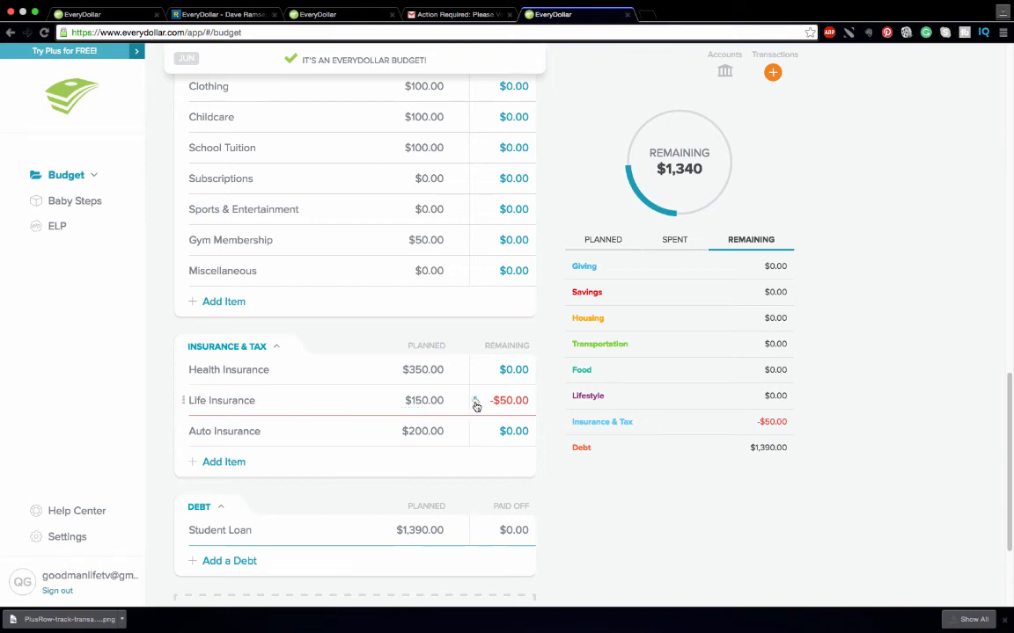
left_click(507, 403)
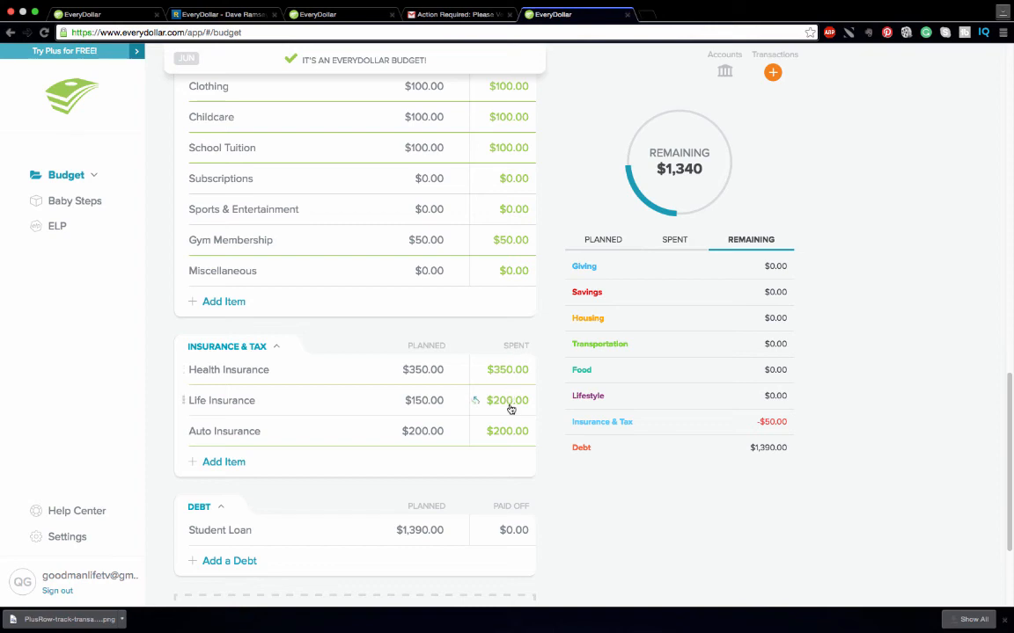
left_click(494, 406)
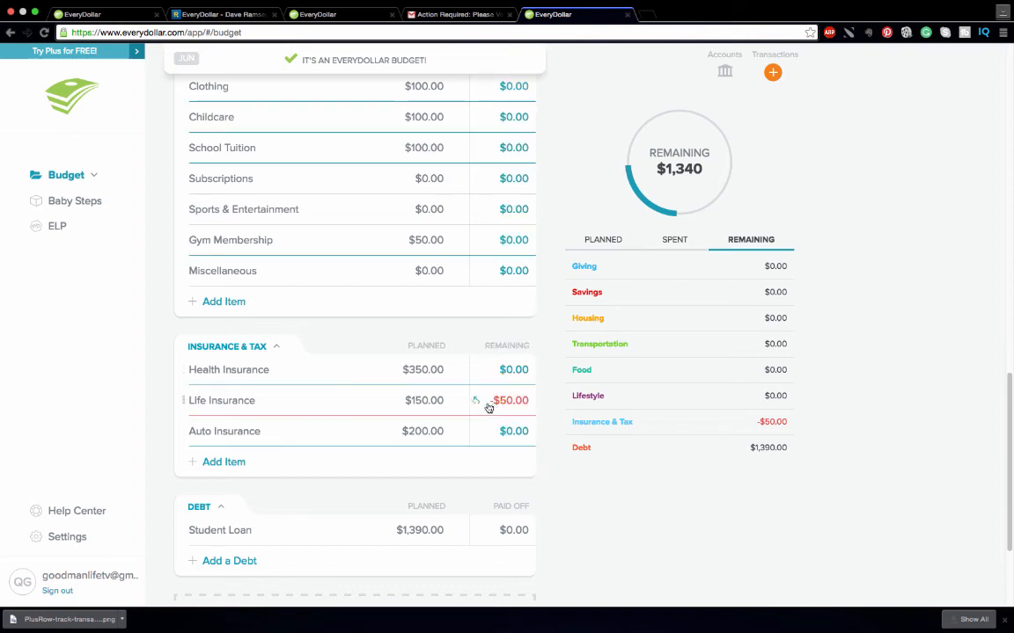
- Review the transactions recorded against Life Insurance, and check the remaining amounts per group in the budget summary
left_click(362, 407)
left_click(608, 351)
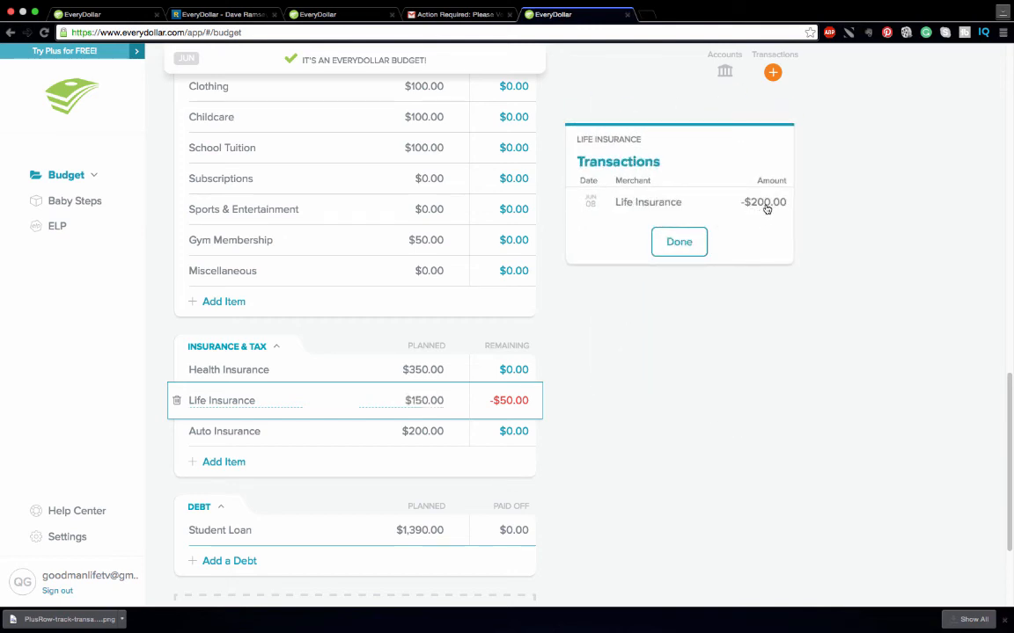
left_click(690, 248)
left_click(851, 224)
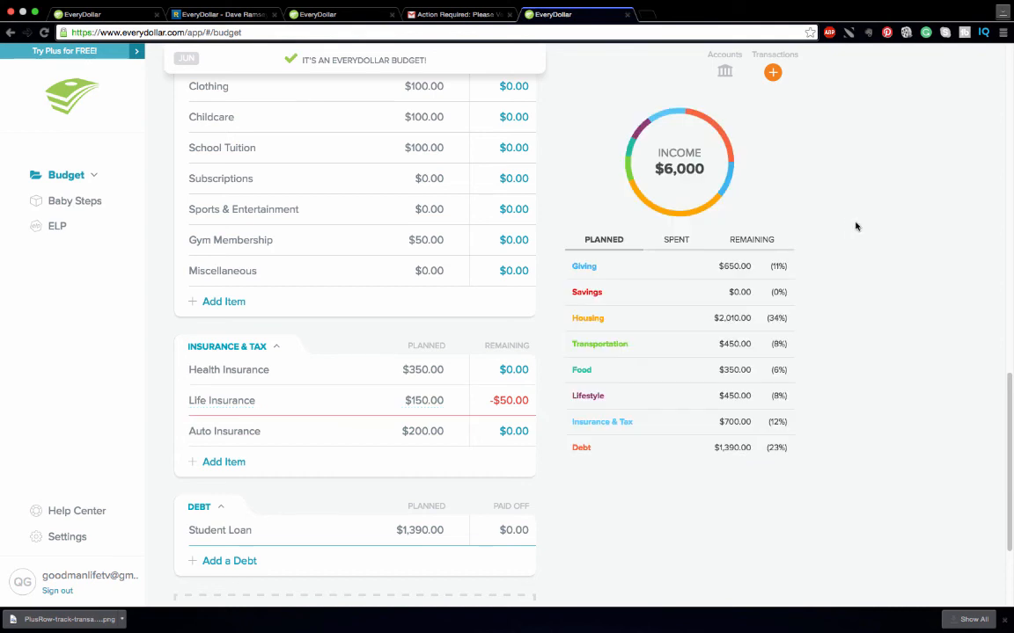
left_click(748, 239)
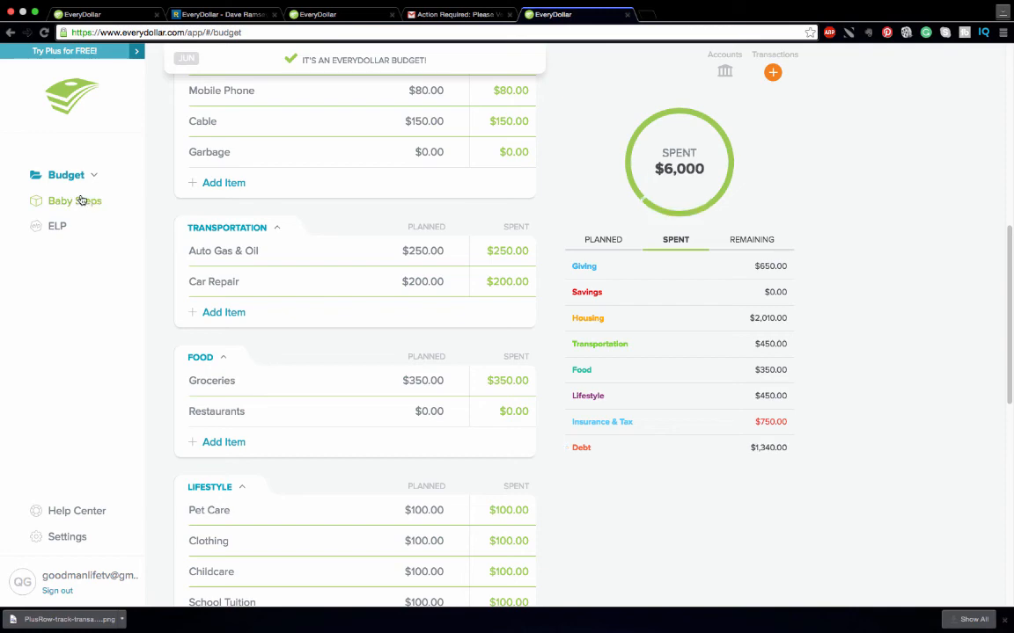
- Review the progress on the Baby Steps page, including the debt snowball and the emergency fund
left_click(80, 201)
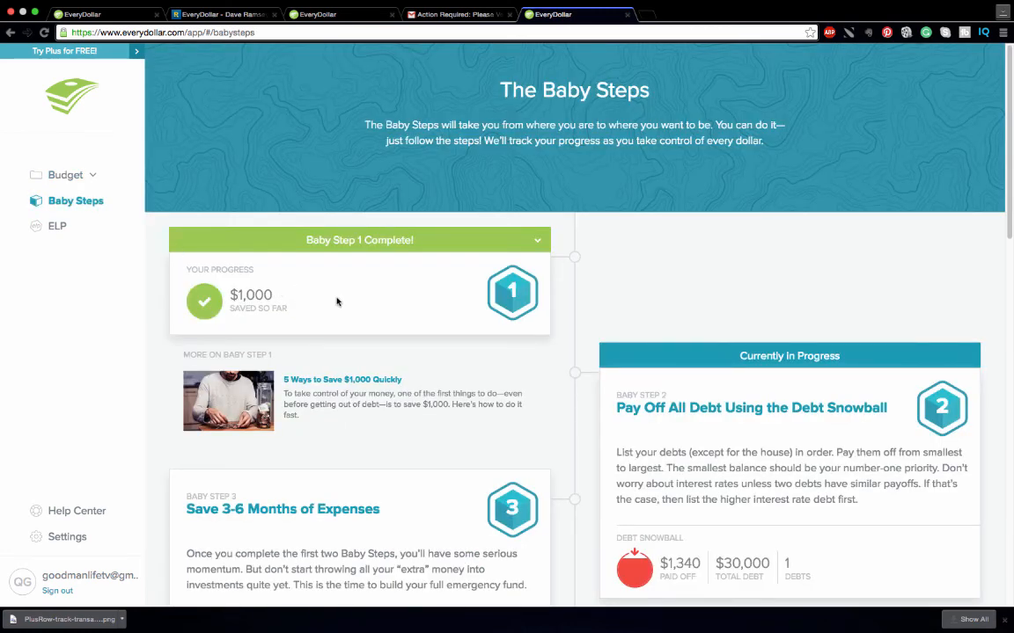
scroll(336, 302, "down", 3)
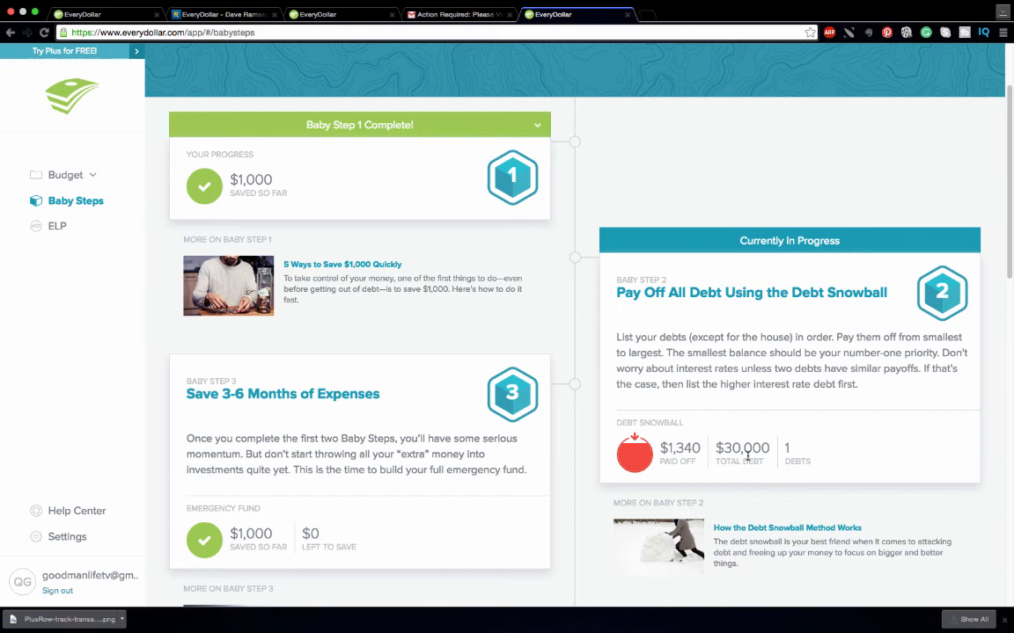
scroll(747, 457, "down", 1)
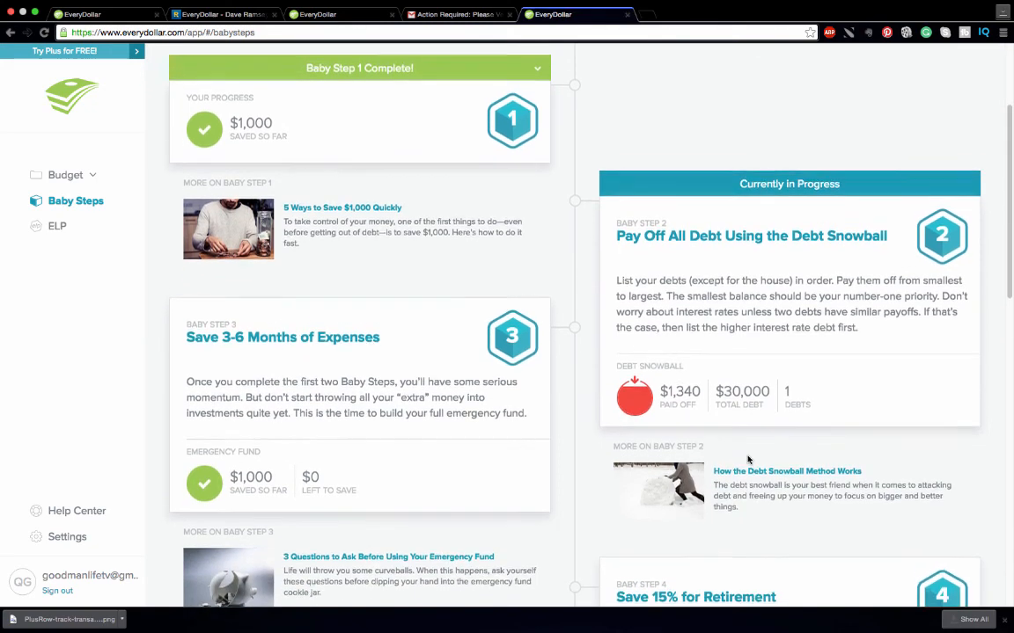
scroll(748, 460, "down", 2)
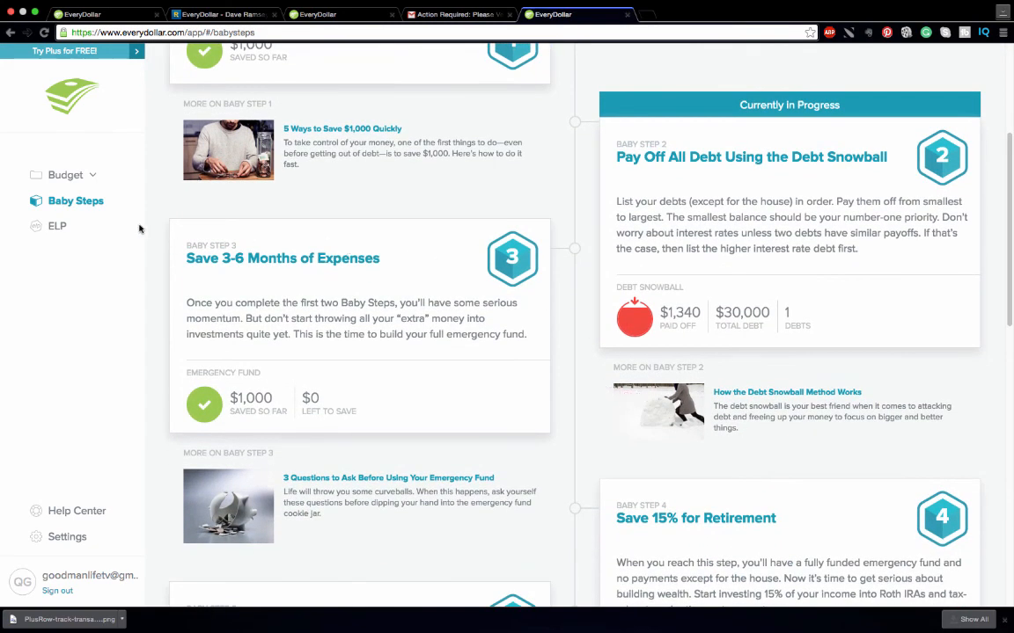
- Return to the budget and start the July 2016 budget as a copy of June's, looking over its groups
left_click(53, 175)
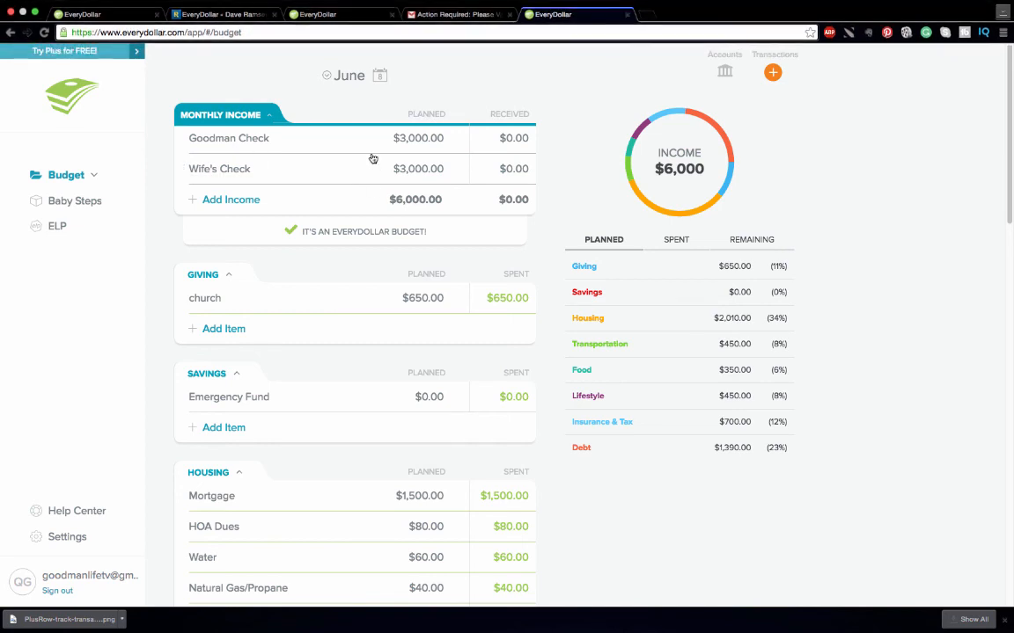
left_click(327, 78)
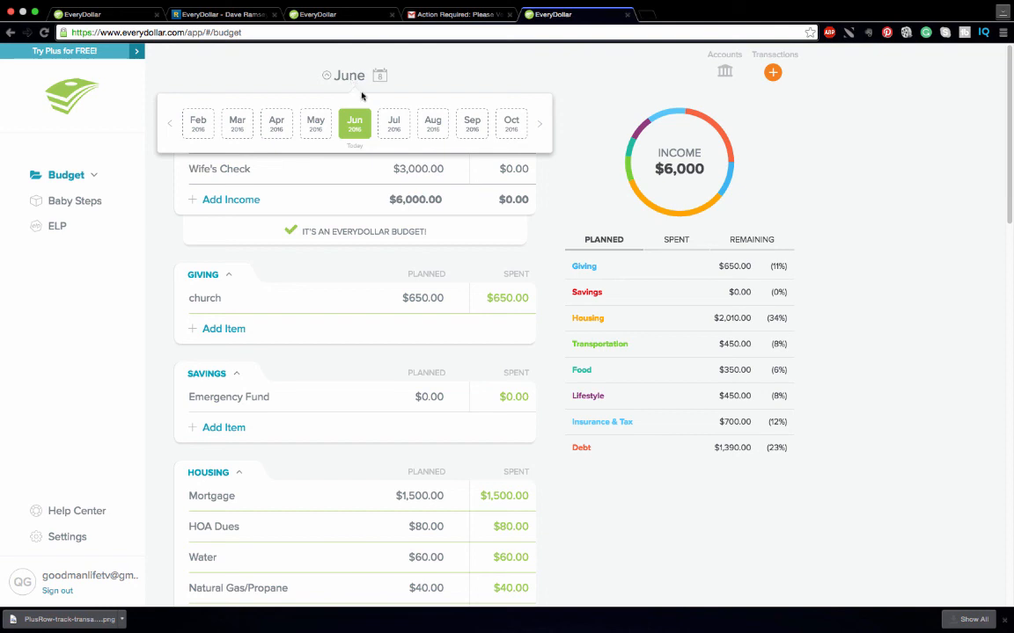
left_click(394, 127)
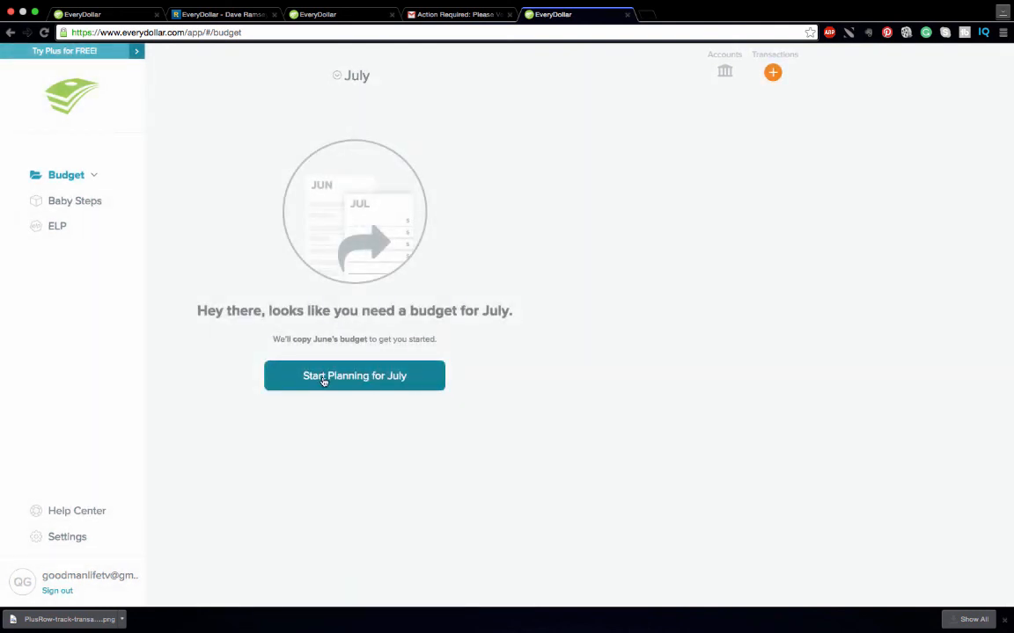
left_click(323, 379)
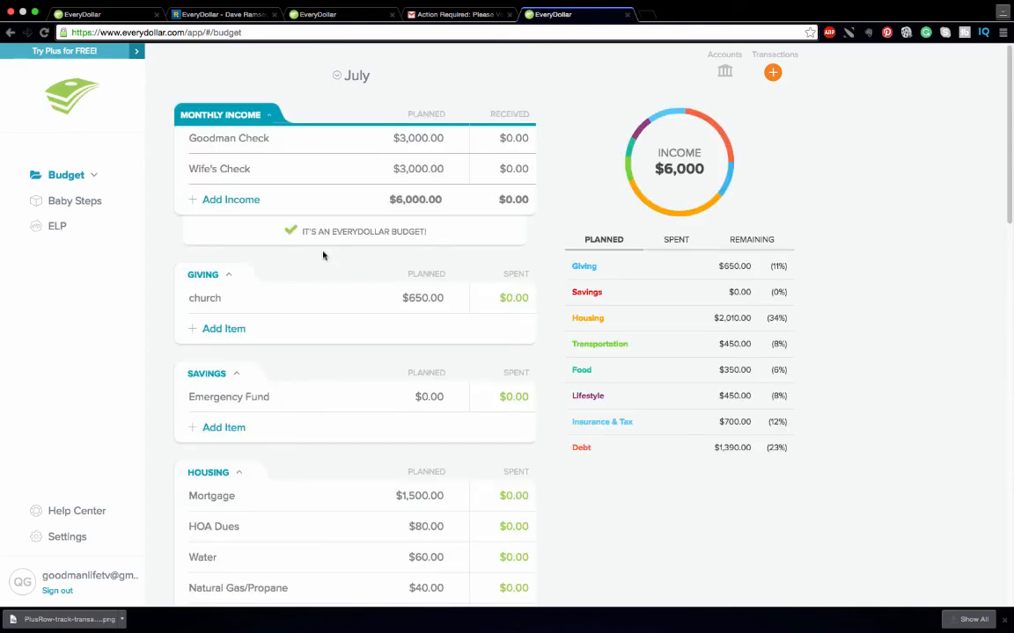
scroll(324, 253, "down", 3)
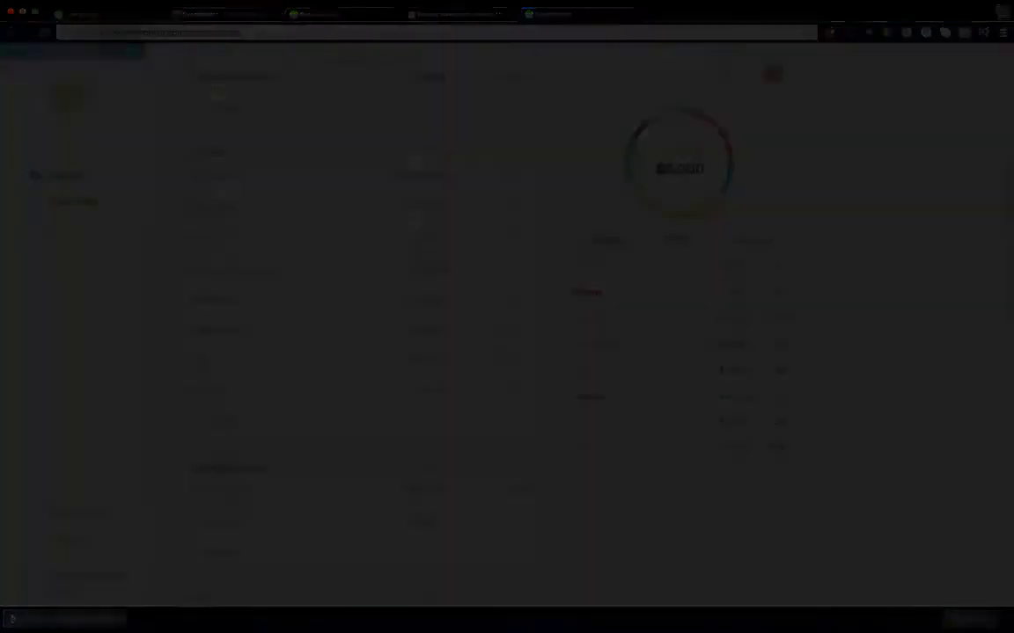